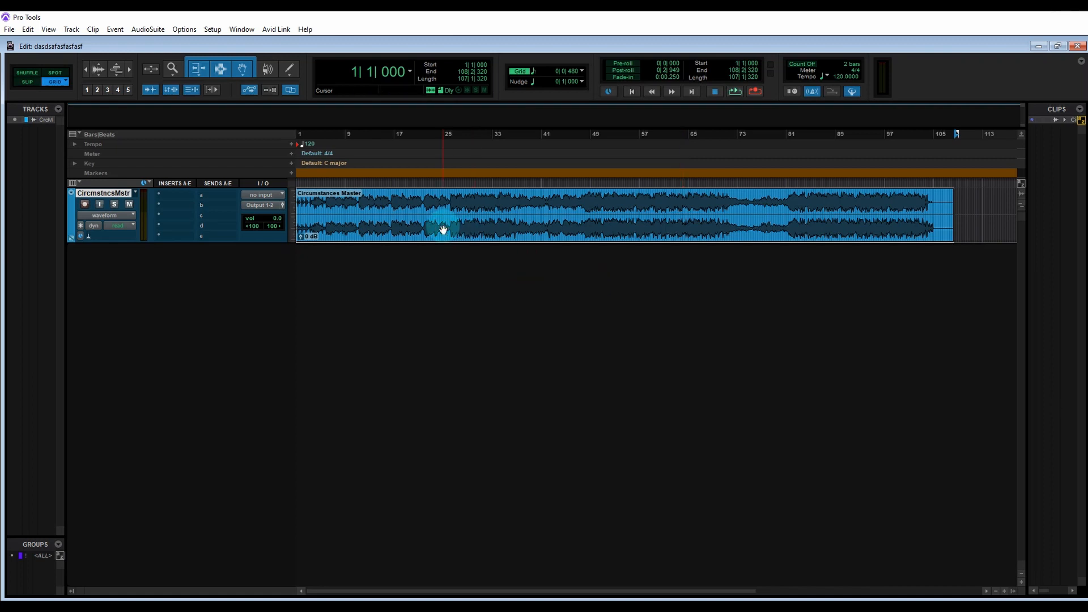
Step: Play the song and enlarge the waveform height to see its transients clearly
key("space")
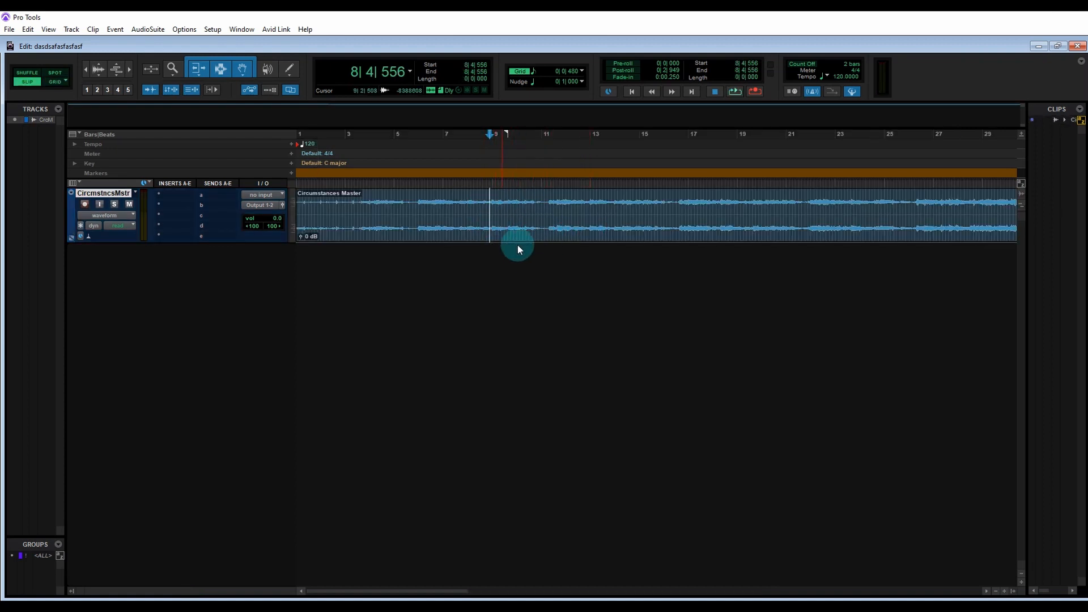
left_click(1019, 199)
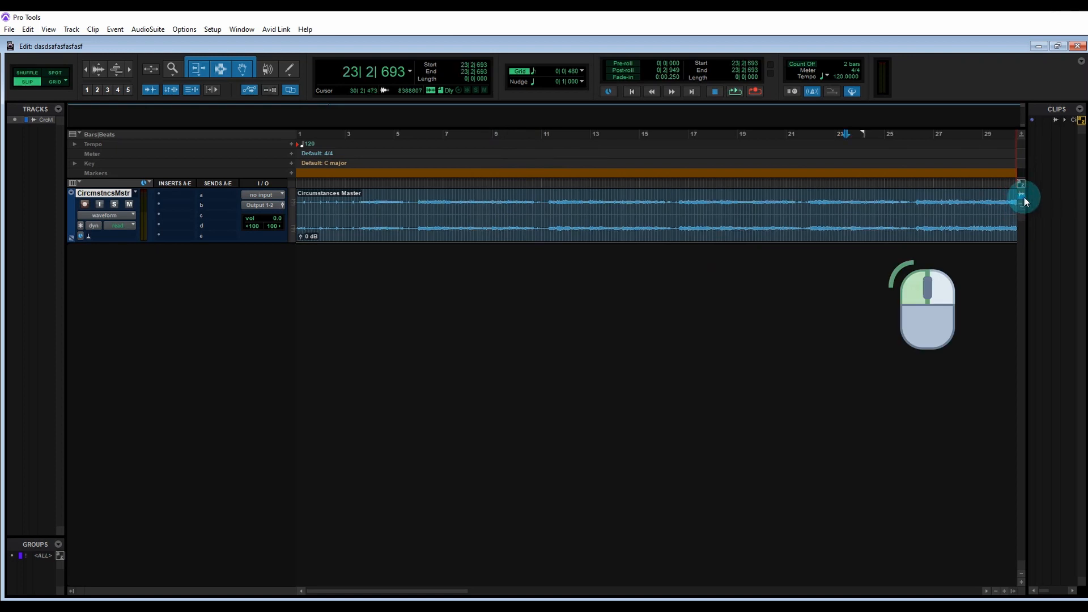
left_click_drag(1025, 197, 1022, 151)
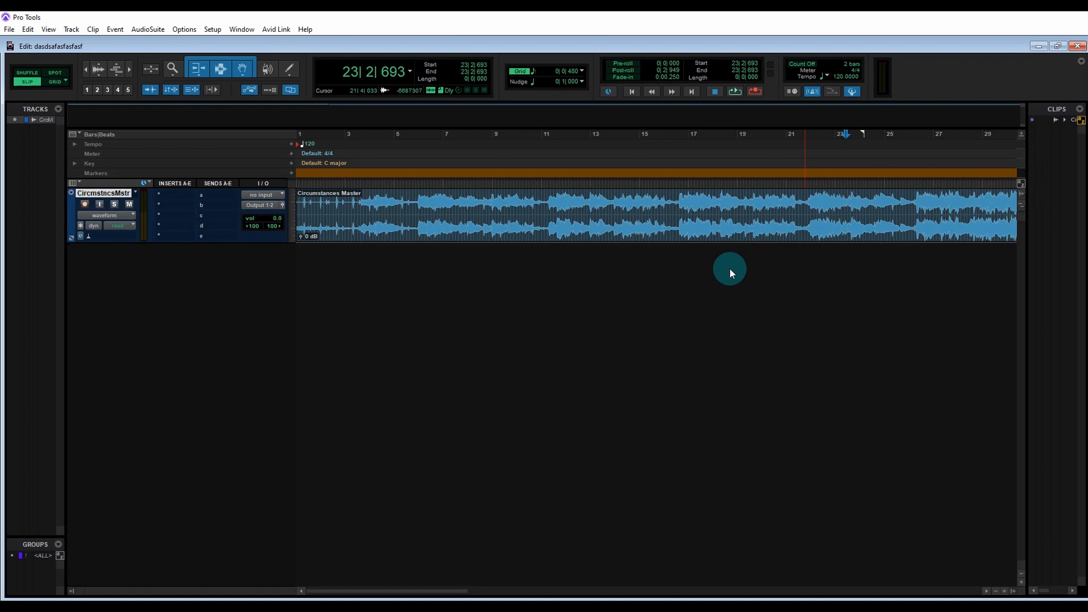
left_click(543, 208)
key("space")
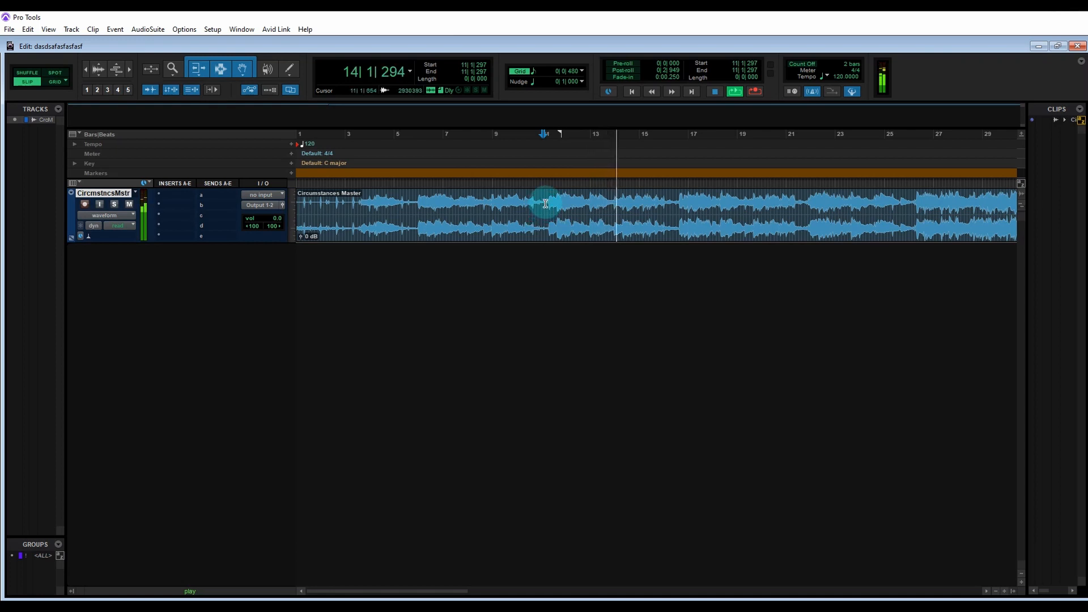
Step: Zoom in on the downbeat near bar 11 and add a Bar|Beat marker there as bar 11 in 4/4
key("space")
left_click(546, 204)
key("ctrl+]")
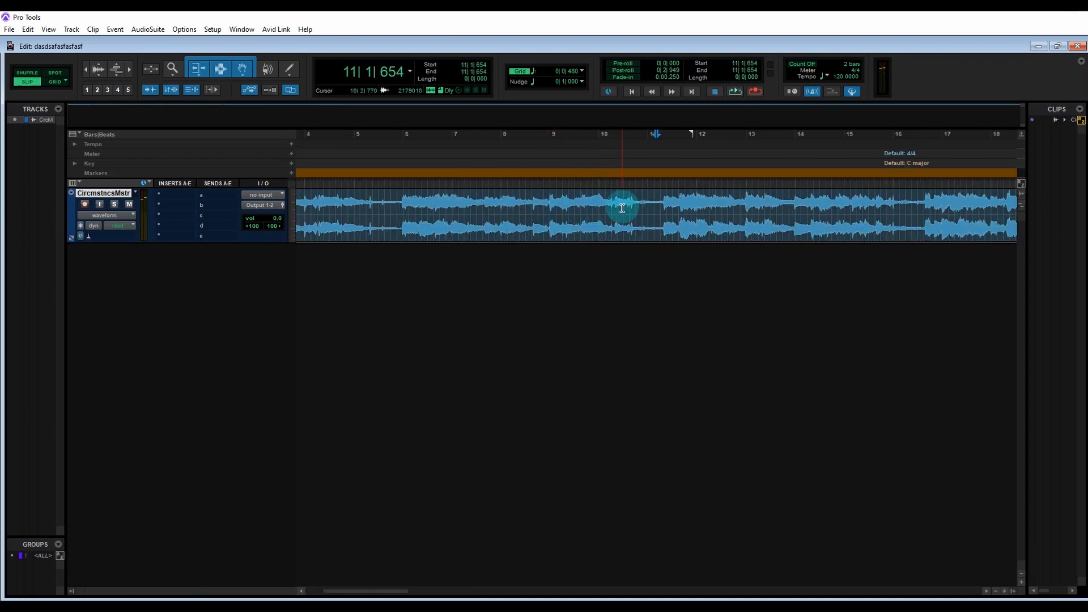
left_click(661, 200)
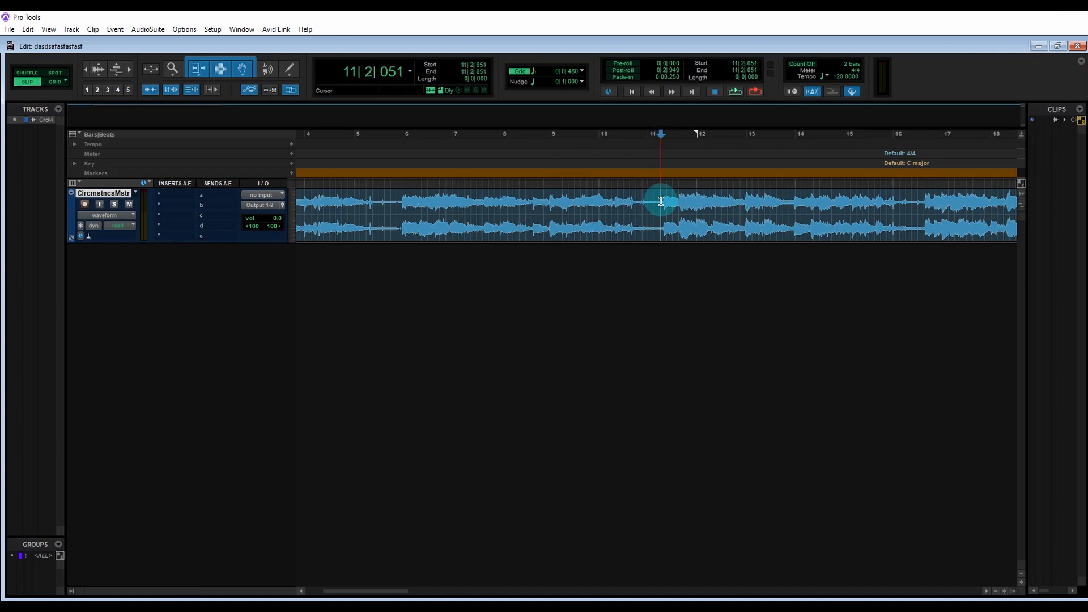
key("space")
key("space")
left_click(668, 201)
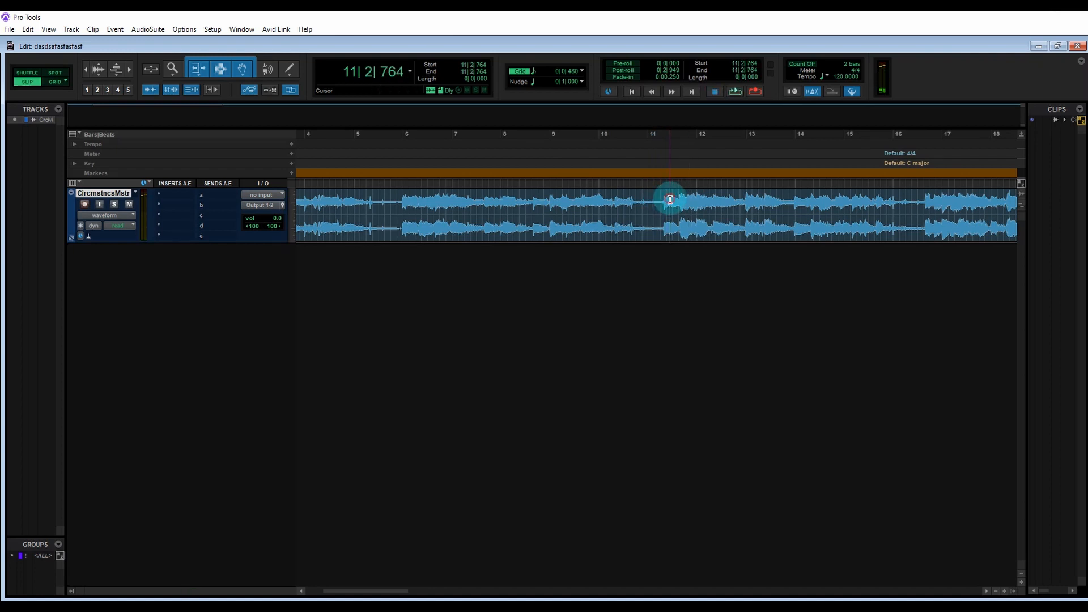
key("ctrl+bracketright")
key("ctrl+bracketright")
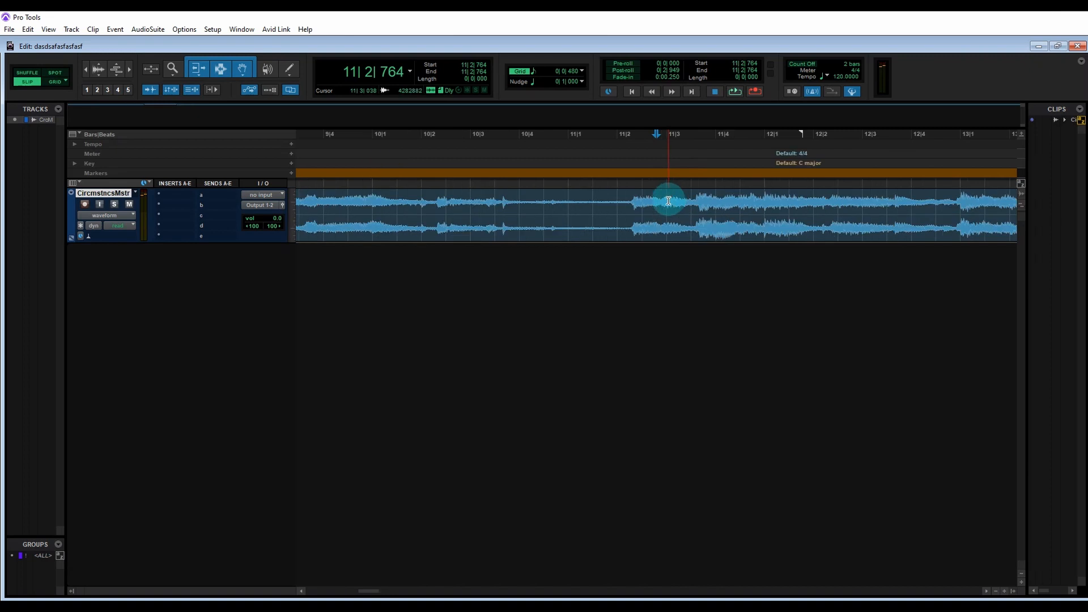
key("Tab")
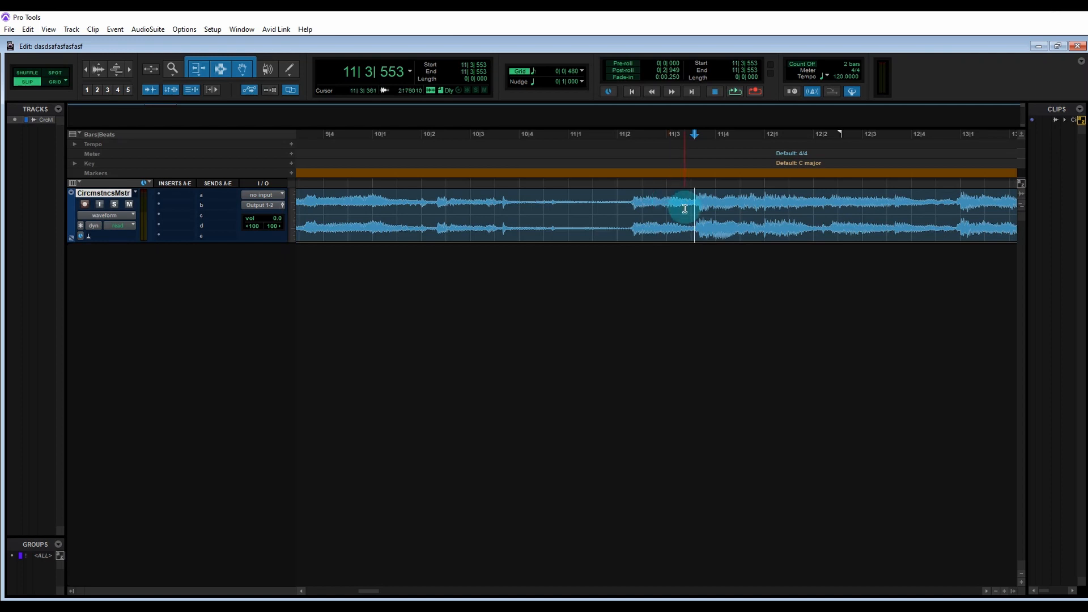
key("ctrl+i")
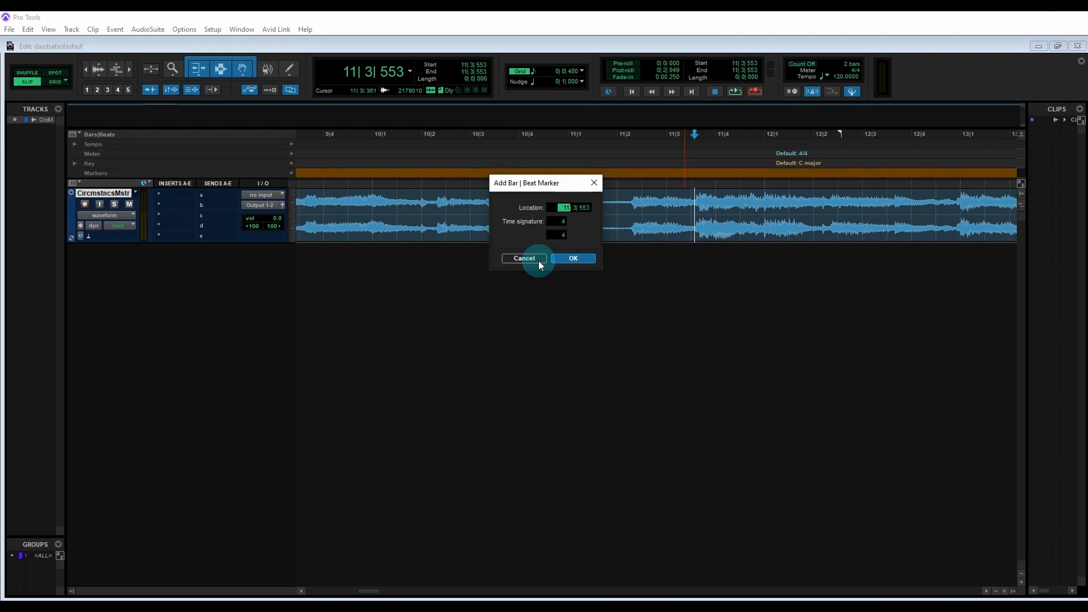
key("Return")
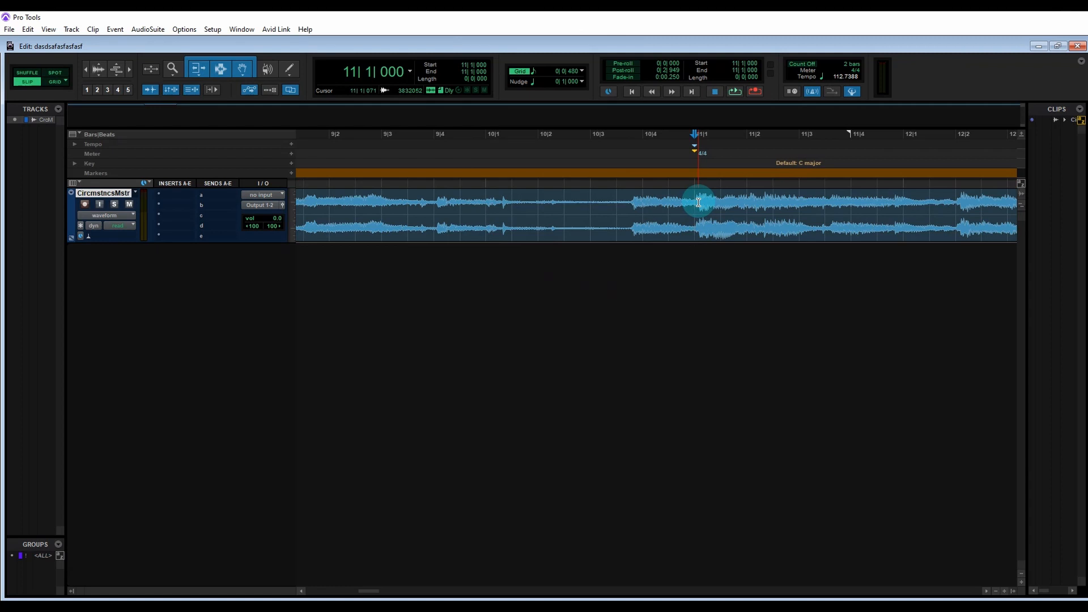
Step: Listen for the next downbeat and add a Bar|Beat marker at its transient as bar 12
left_click(674, 201)
key("space")
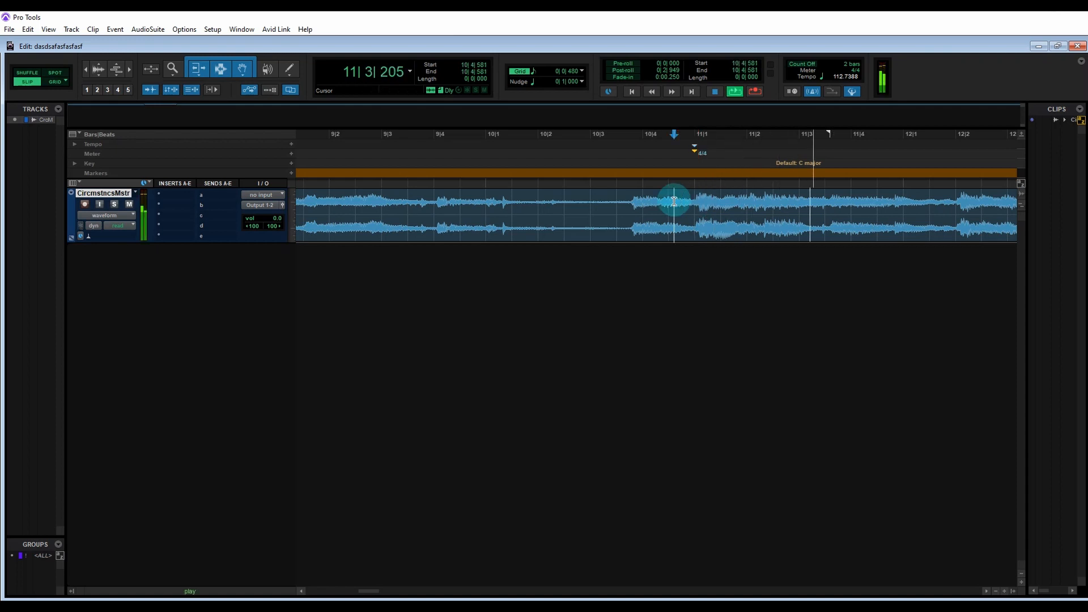
left_click(951, 207)
key("space")
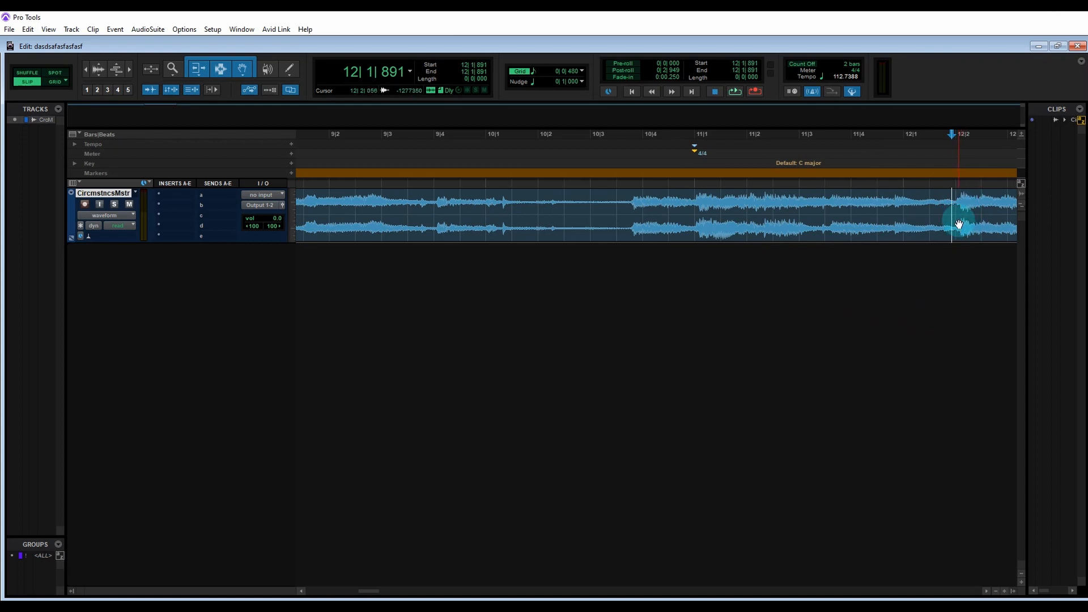
key("Tab")
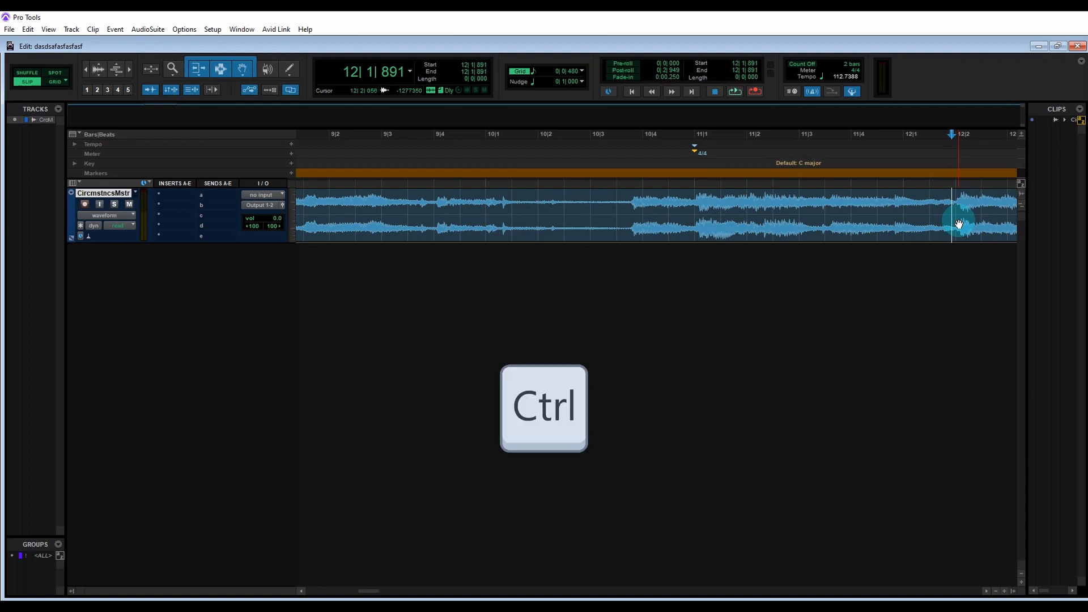
key("ctrl+i")
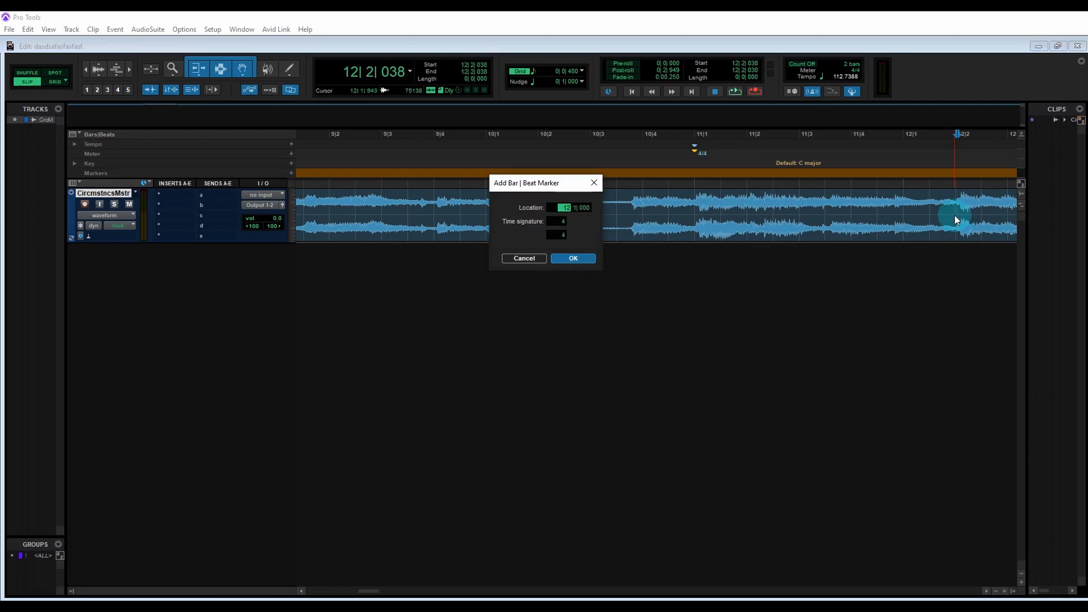
key("Return")
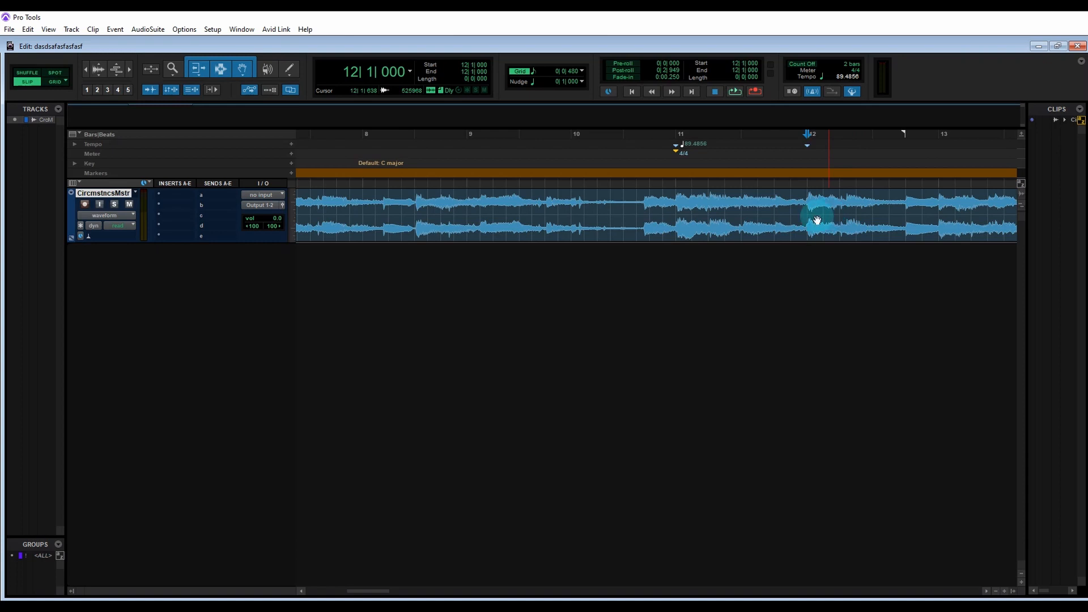
Step: Find the following downbeat and add a Bar|Beat marker at its transient, setting the location to bar 13
left_click(791, 210)
key("space")
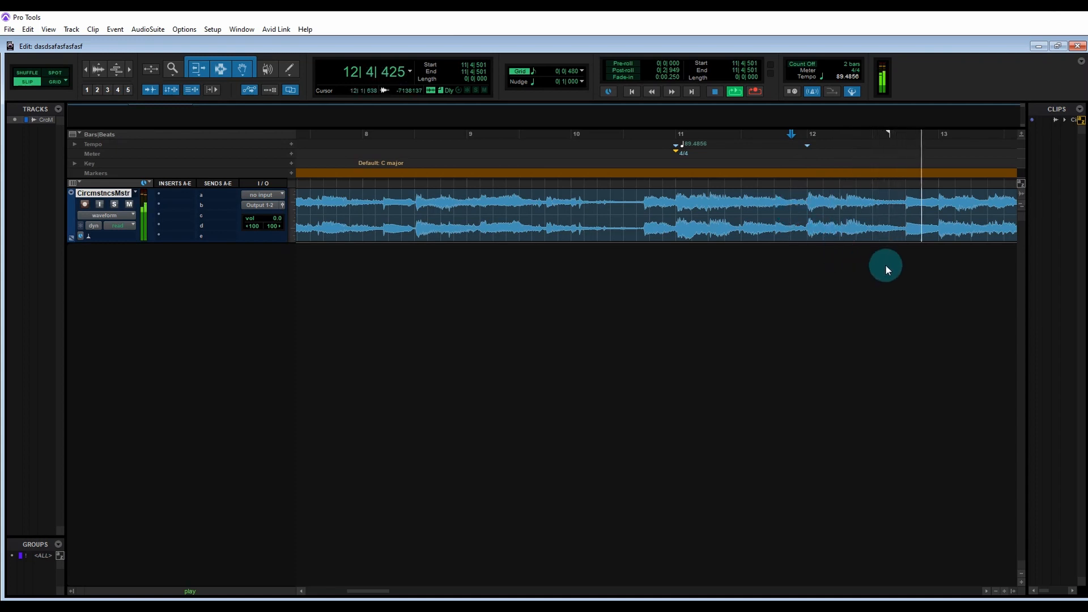
key("space")
left_click(931, 201)
key("ctrl+bracketright")
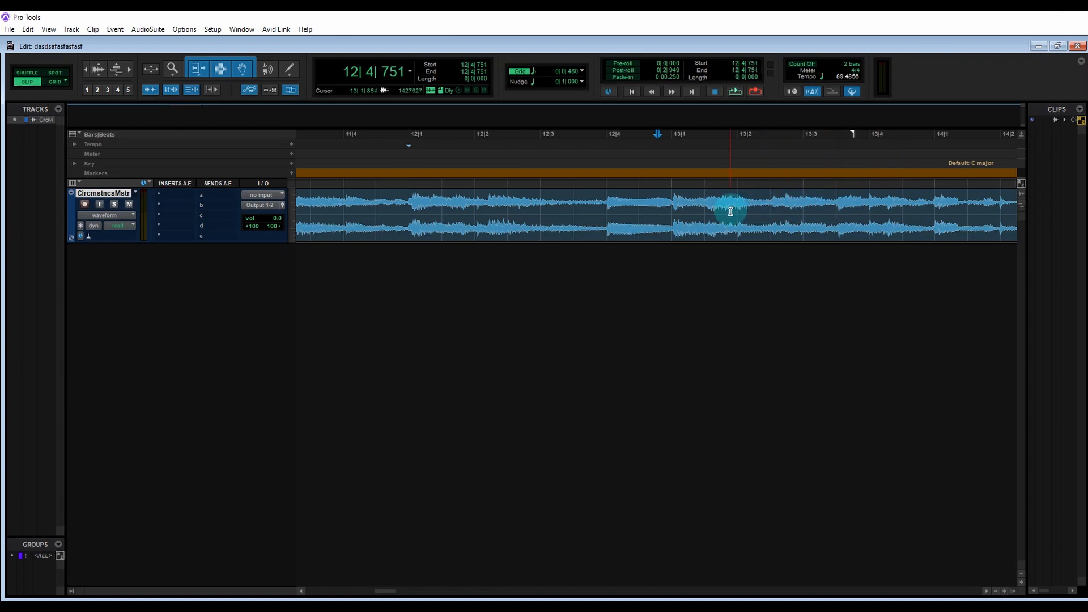
key("Tab")
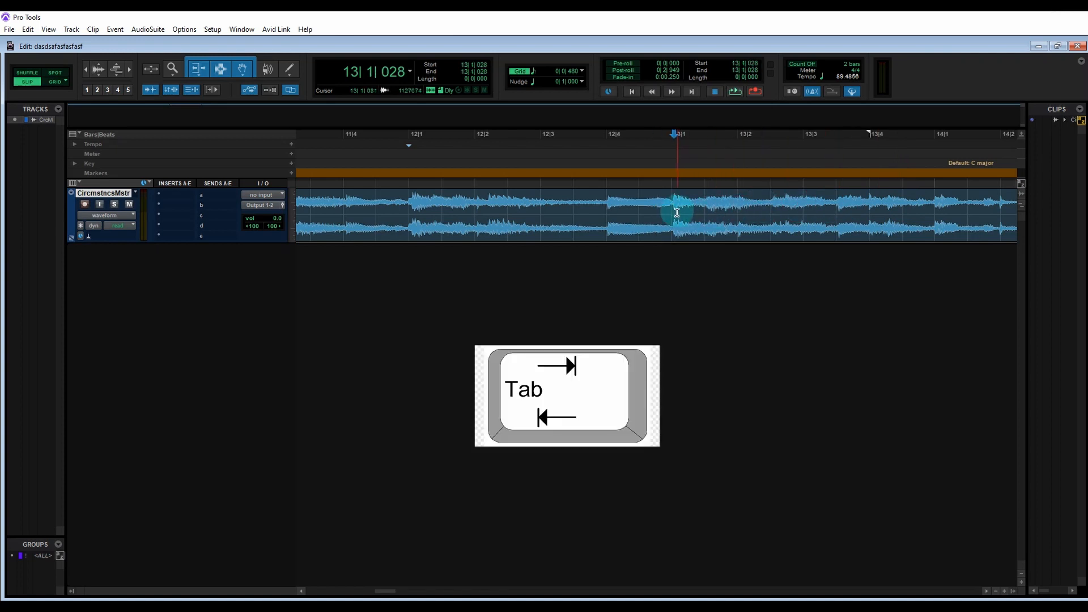
key("ctrl+i")
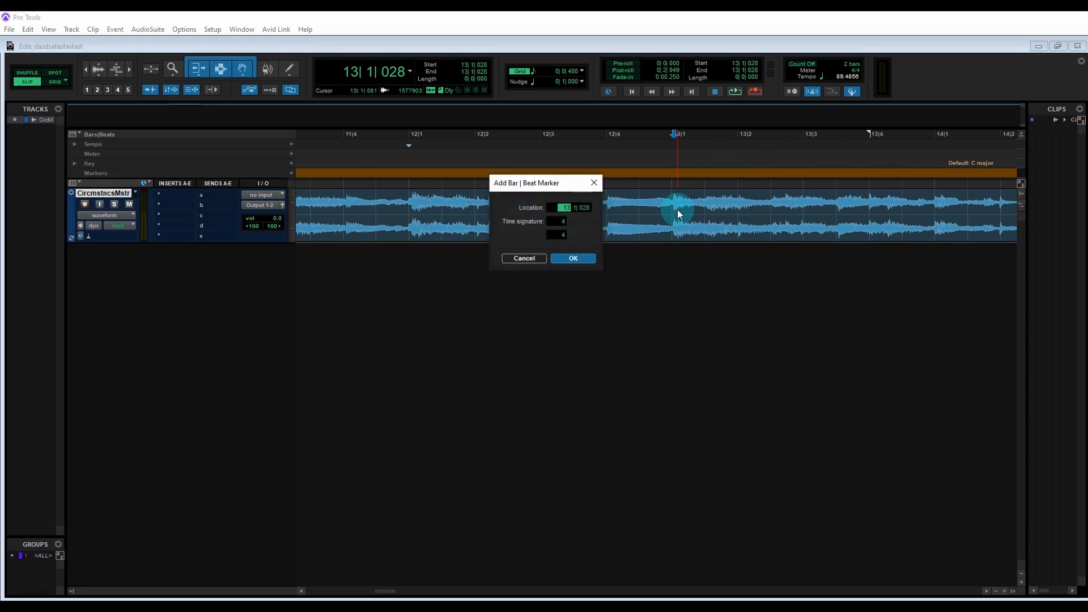
type("13")
key("Return")
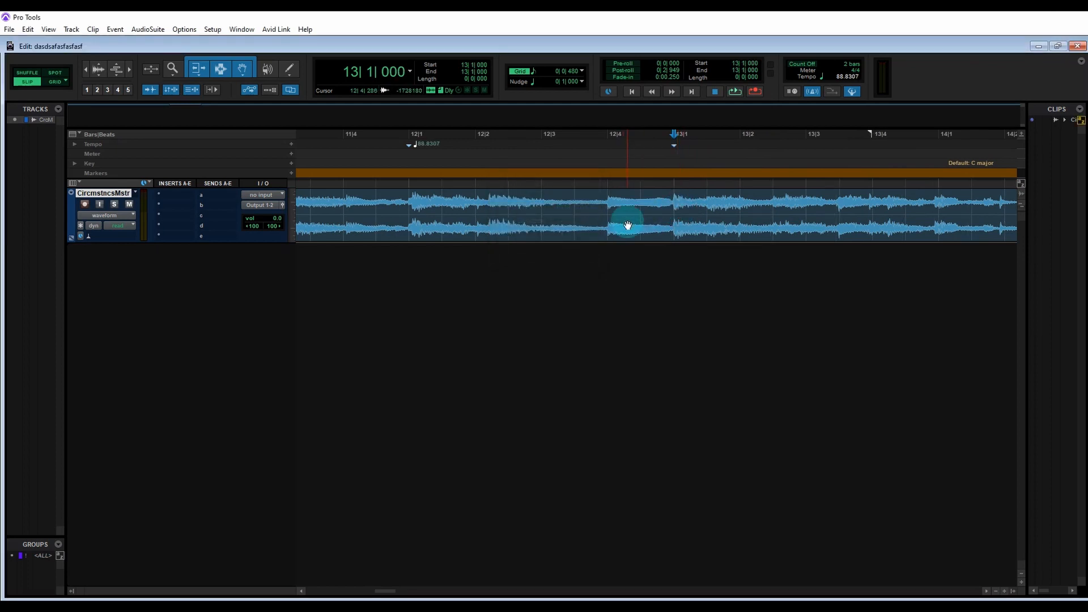
Step: Zoom in on the bar 13 marker to inspect its alignment with the waveform
key("ctrl+bracketleft")
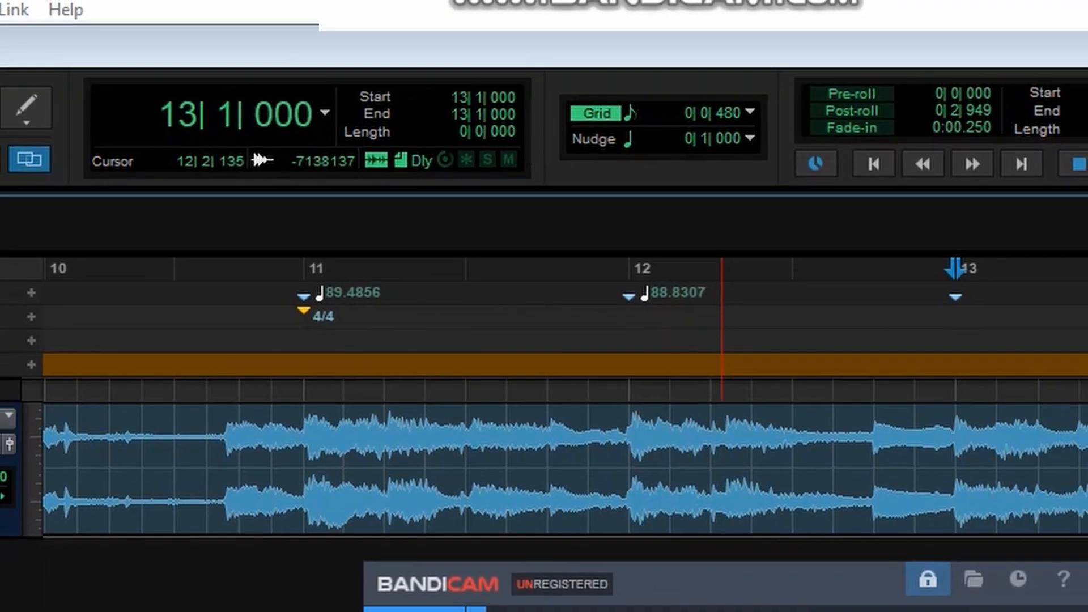
key("t")
key("t")
key("t")
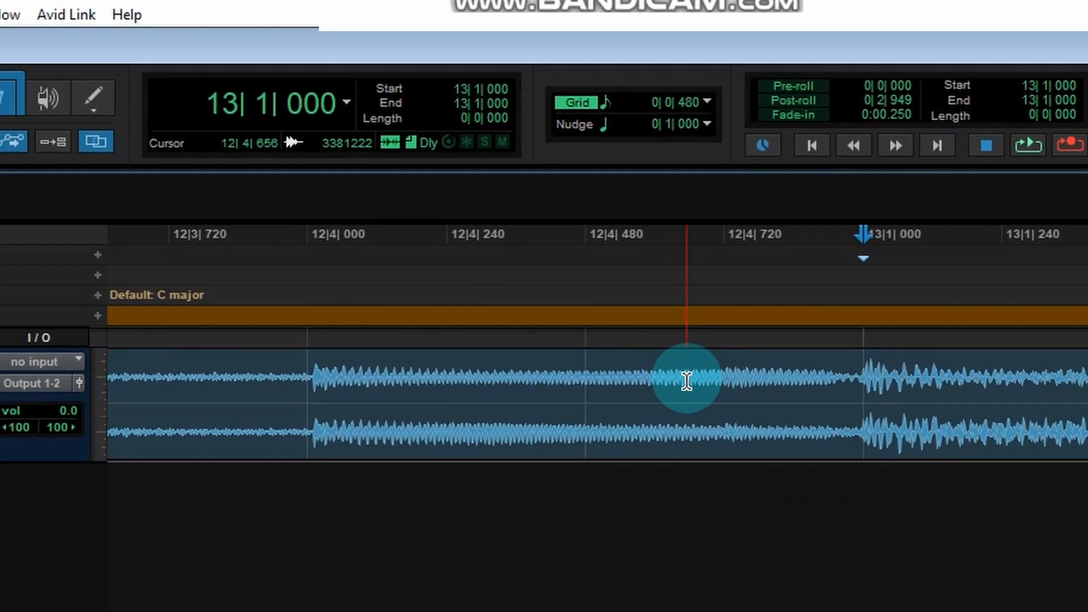
key("t")
key("r")
key("r")
key("r")
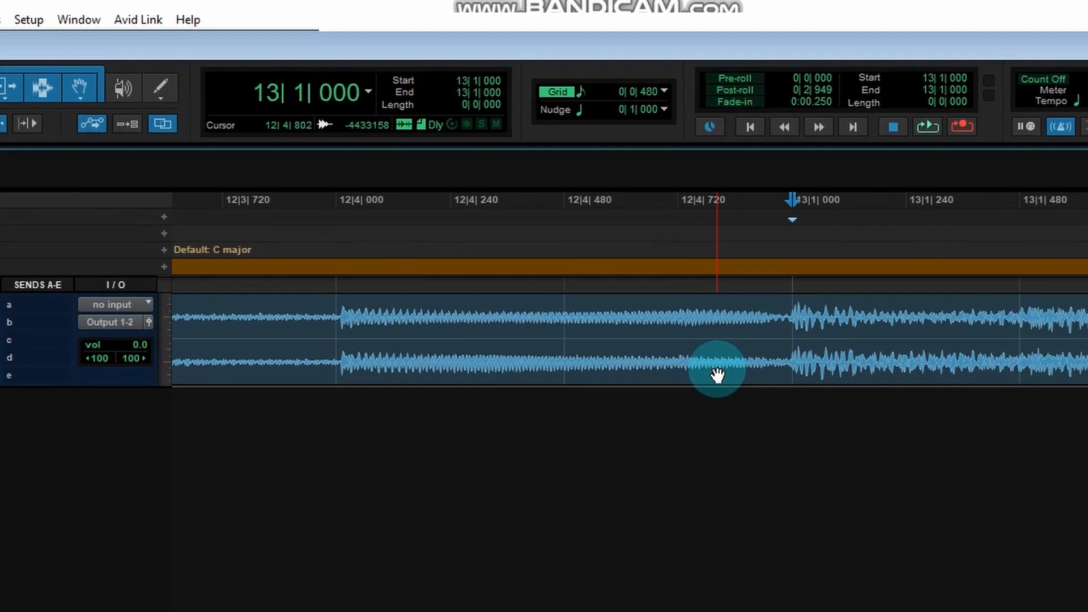
key("r")
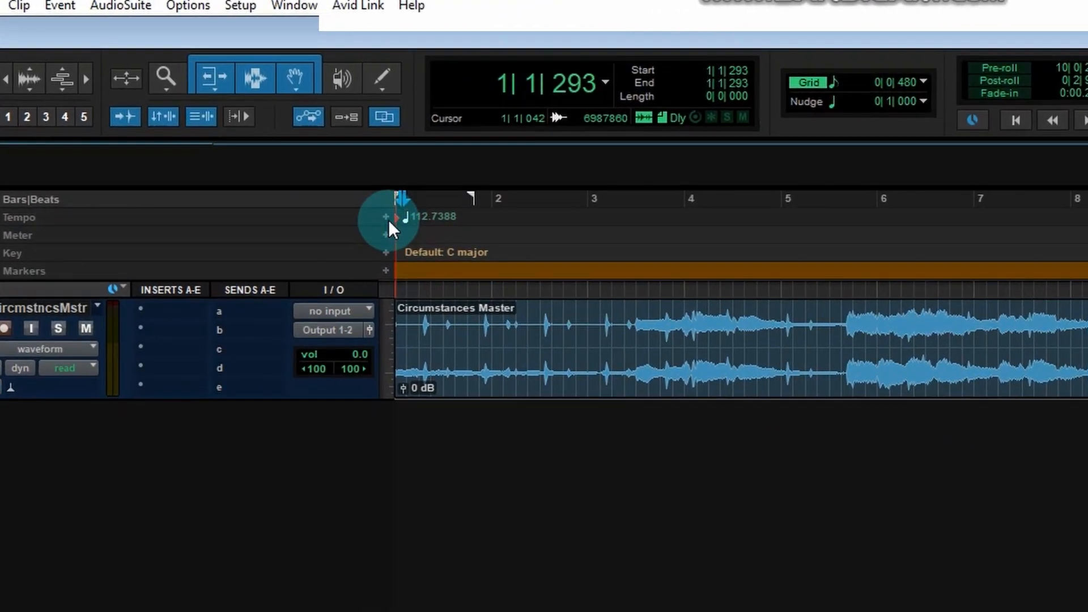
Step: Set the opening tempo marker's BPM to 89
left_click(373, 208)
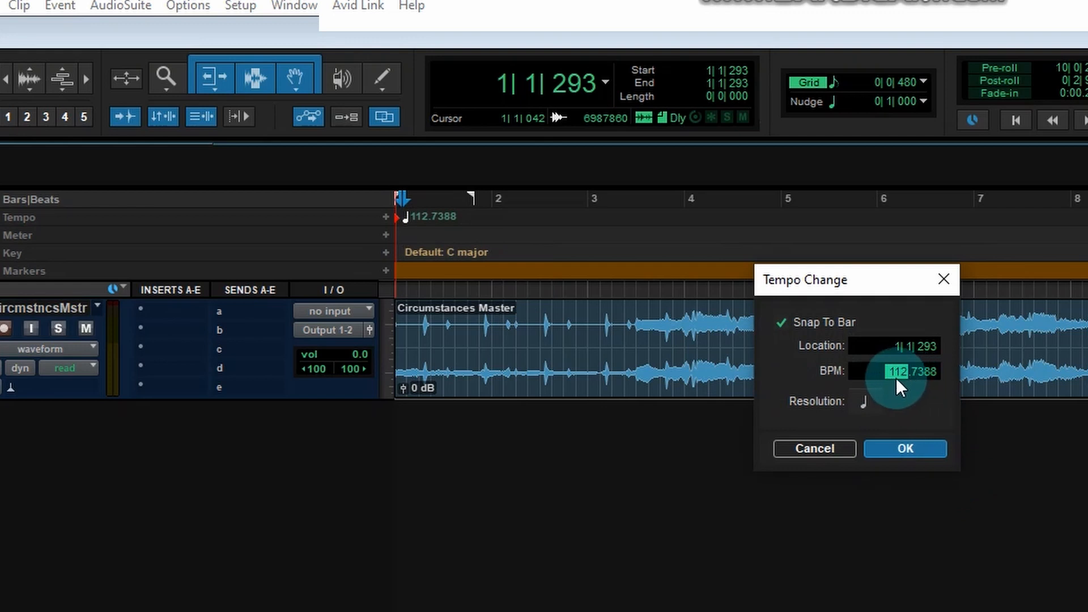
type("89")
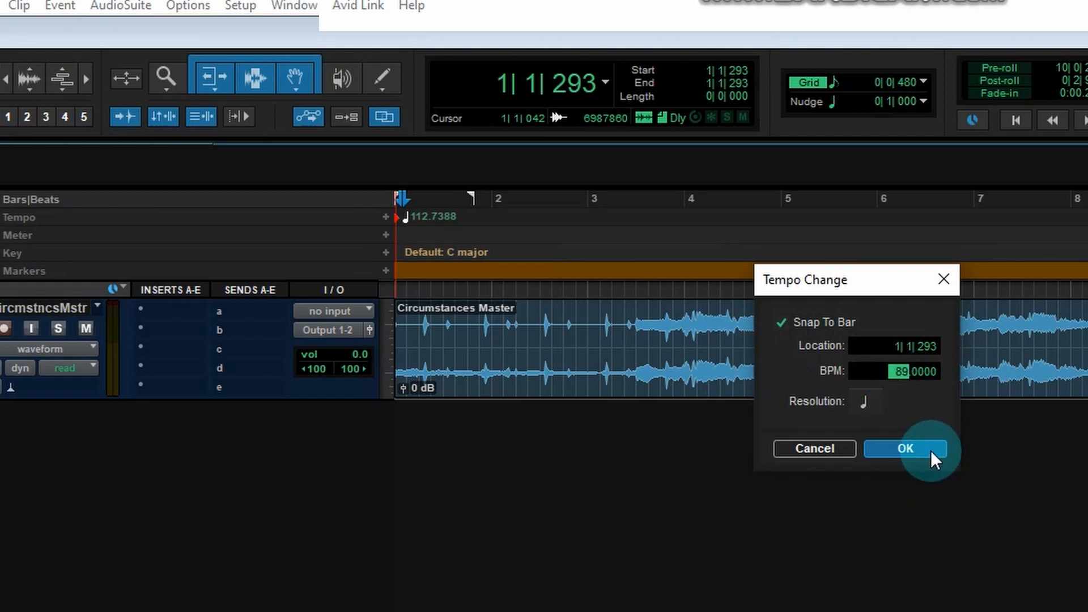
left_click(906, 449)
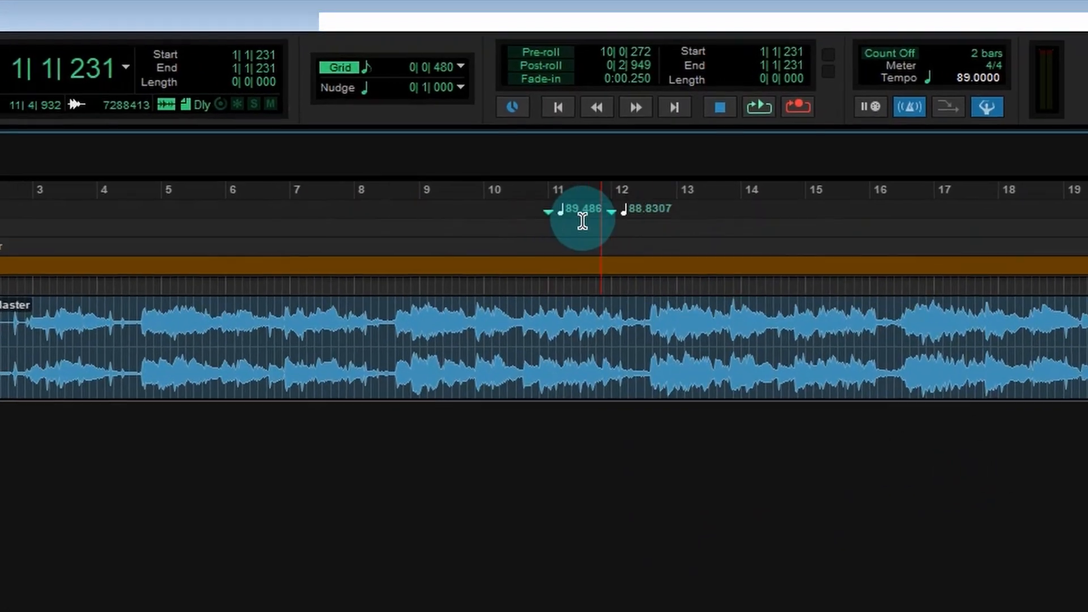
Step: Delete the tempo markers at bars 11 and 12
left_click(549, 212, "alt")
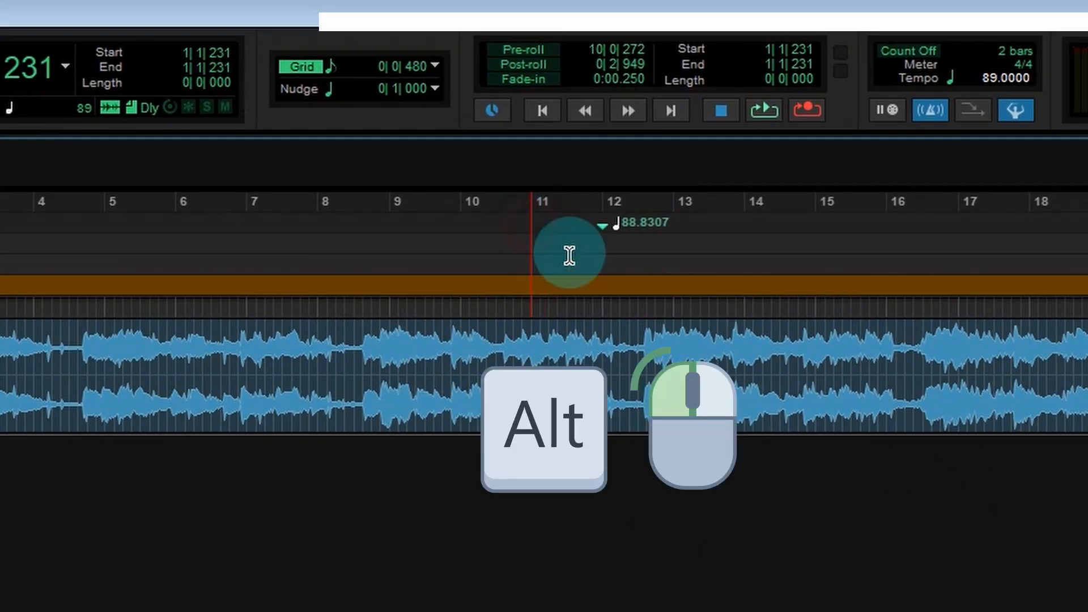
left_click(602, 228, "alt")
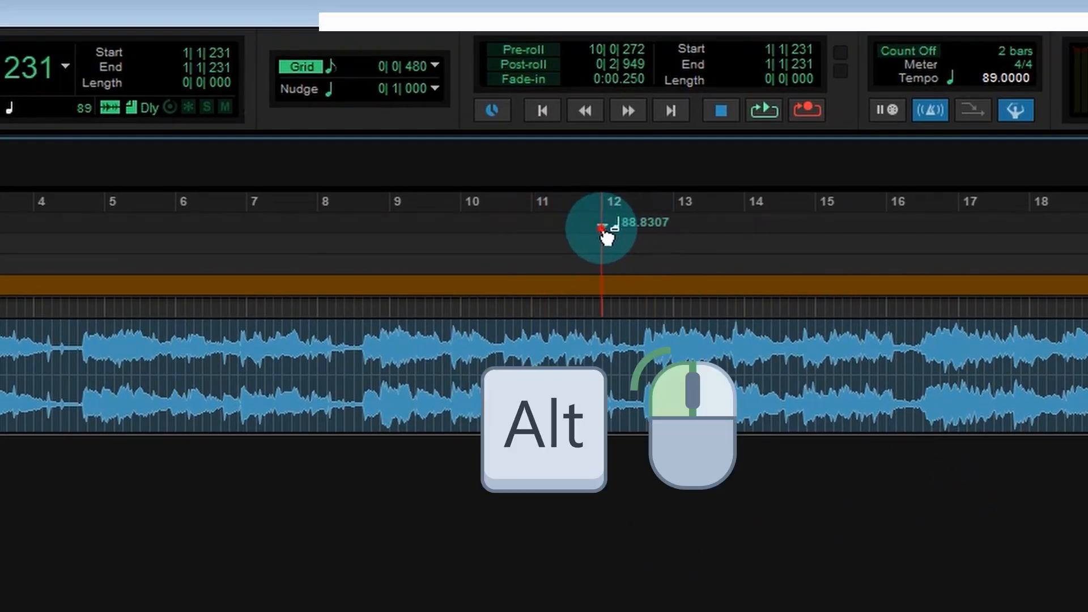
Step: Select the clip and zoom in and out to check the song against the bar grid
left_click(82, 427)
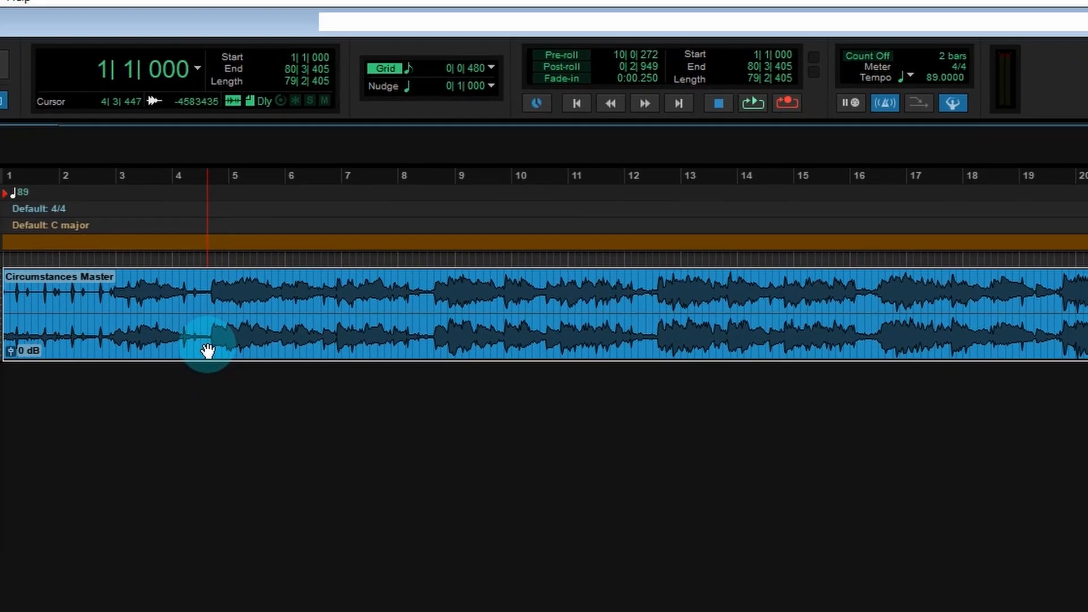
key("ctrl+]")
key("ctrl+]")
key("ctrl+]")
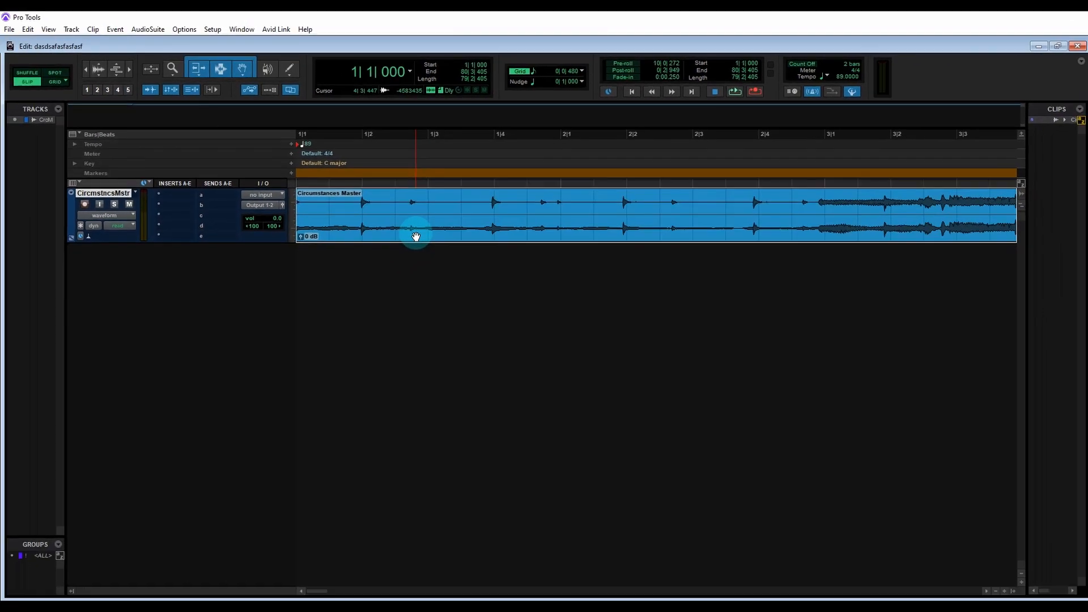
key("ctrl+[")
key("ctrl+[")
key("ctrl+[")
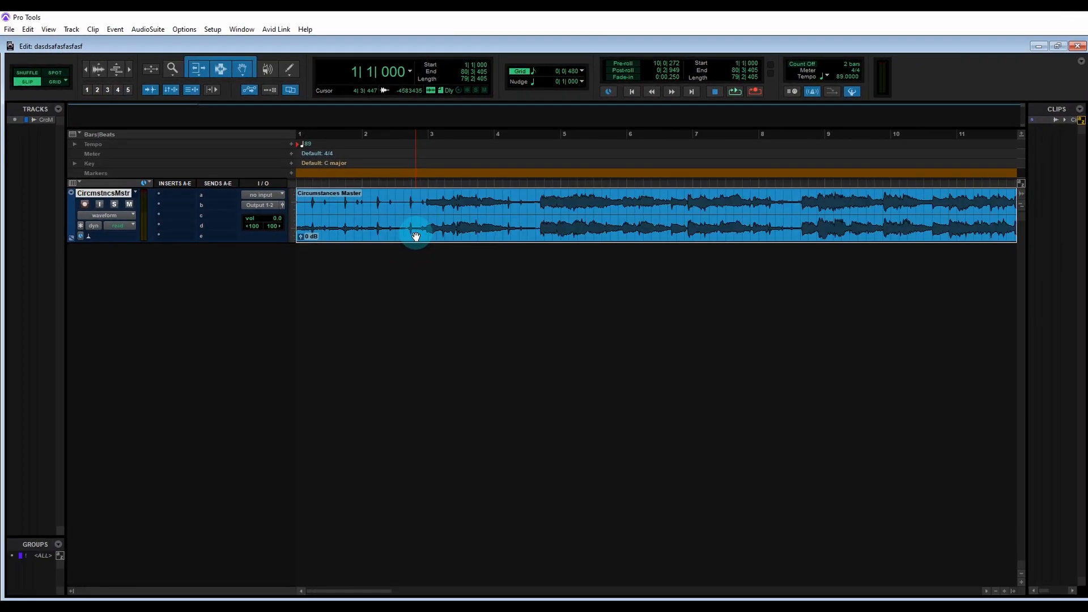
key("ctrl+]")
key("ctrl+]")
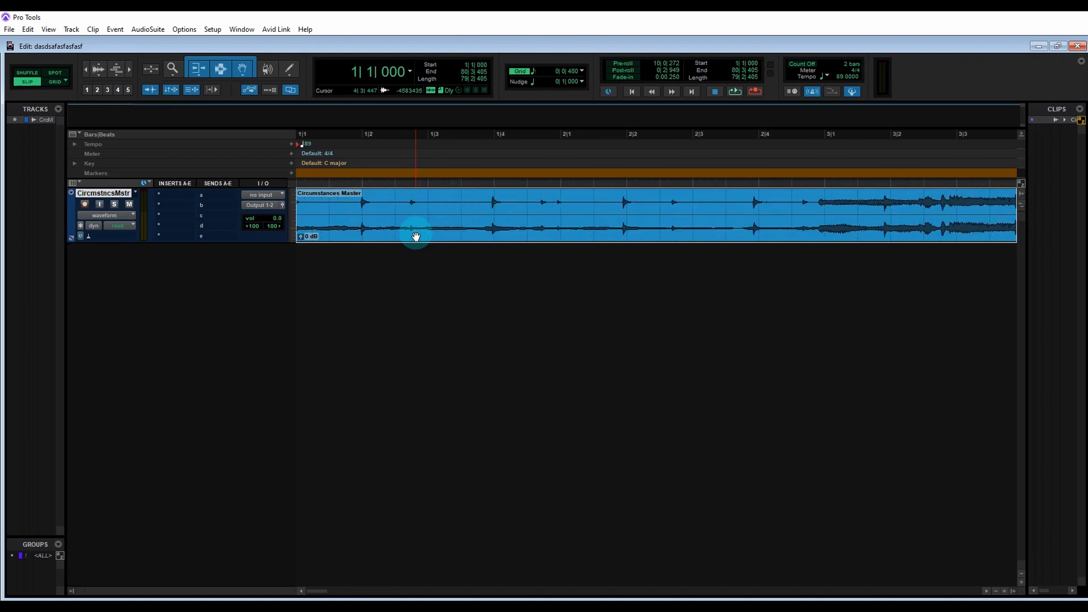
key("ctrl+[")
key("ctrl+[")
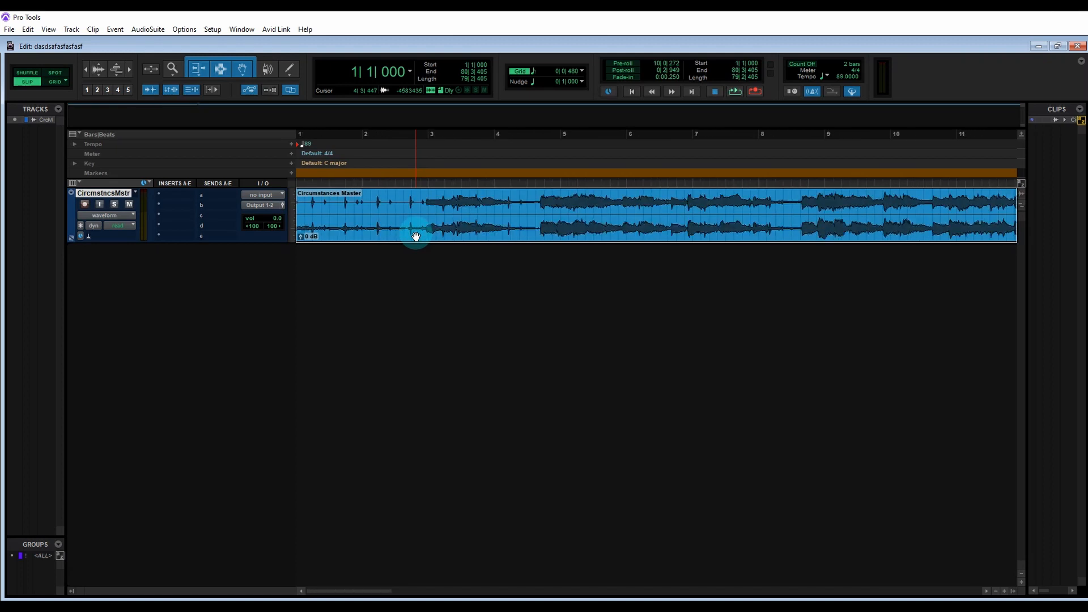
Step: Split the song clip at the bar 3 downbeat
key("ctrl+[")
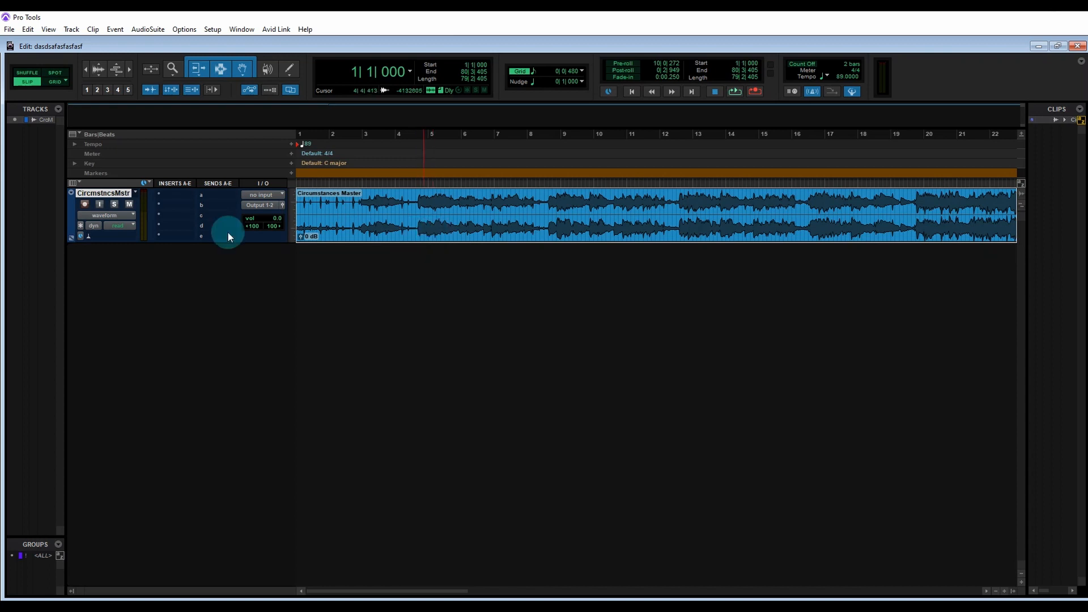
left_click(384, 191)
key("ctrl+]")
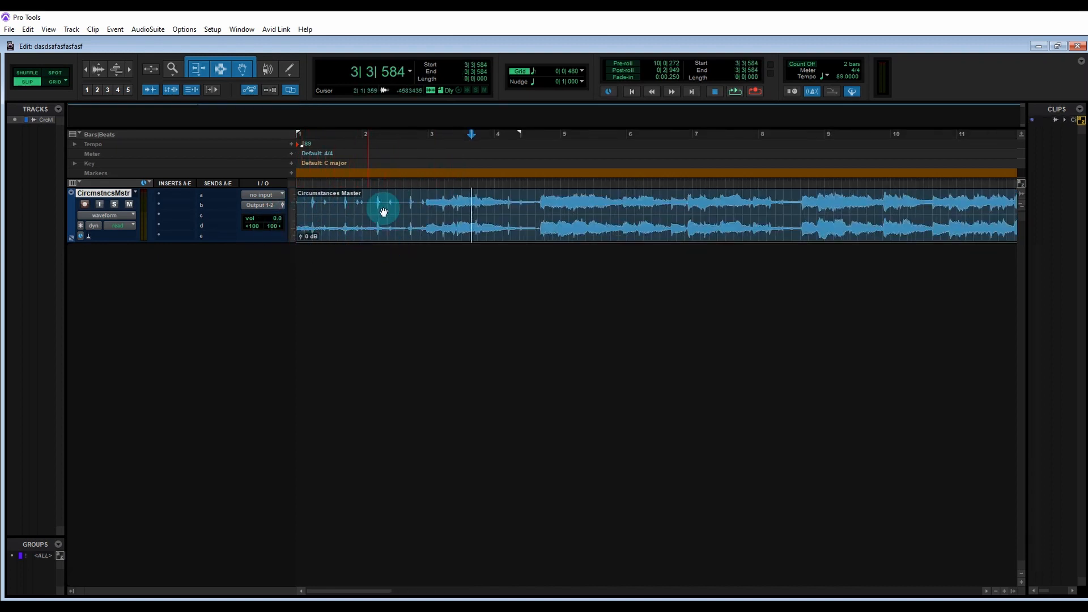
left_click(430, 198)
key("ctrl+]")
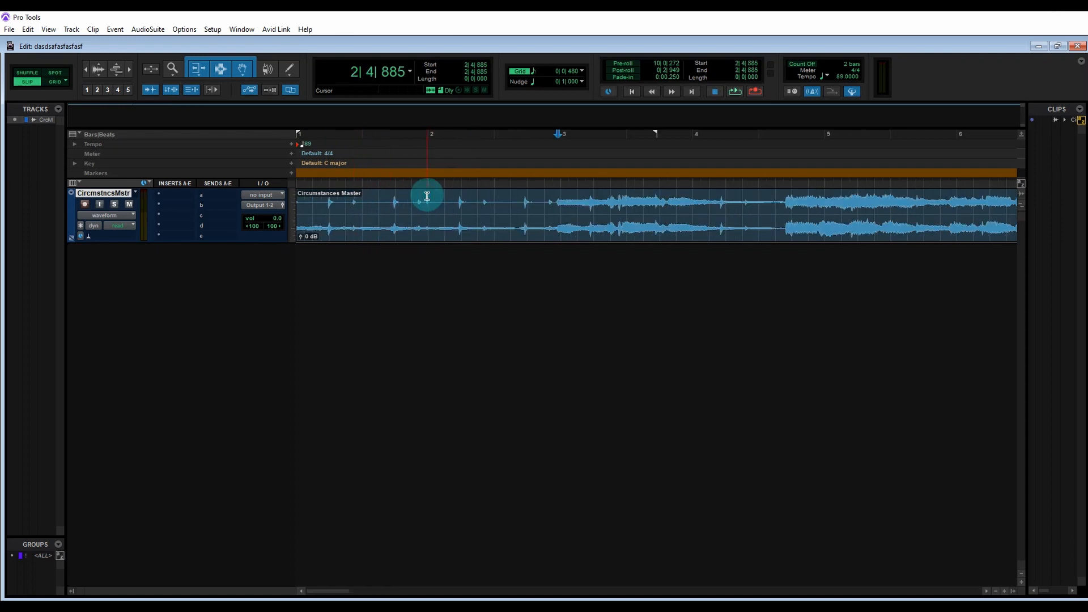
left_click(541, 205)
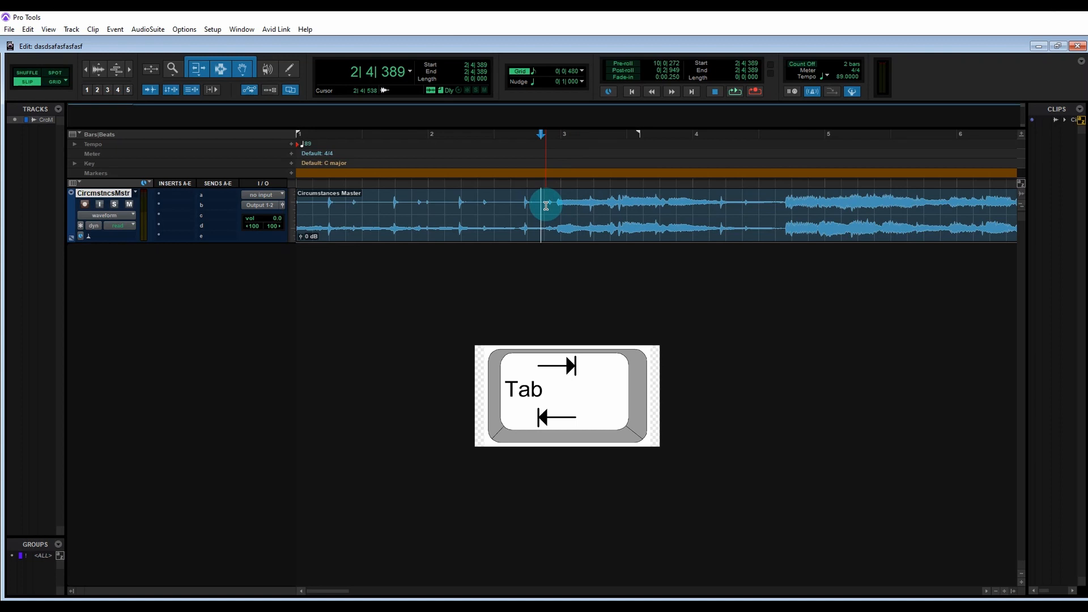
key("ctrl+e")
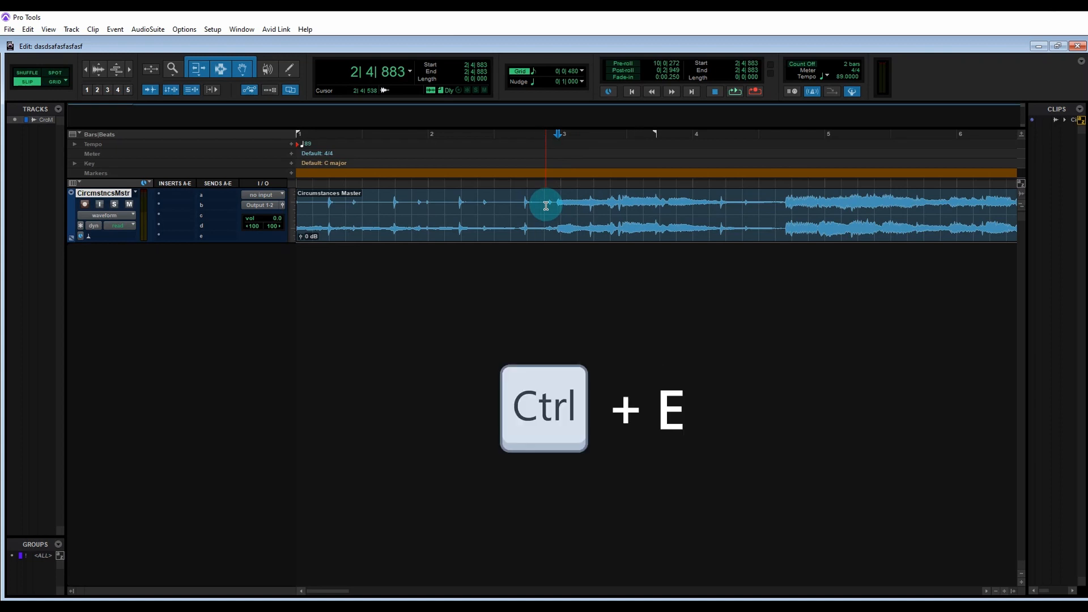
Step: Delete the clip section before bar 3, move the remaining clip to the session start in Grid mode, and audition it
left_click(502, 239)
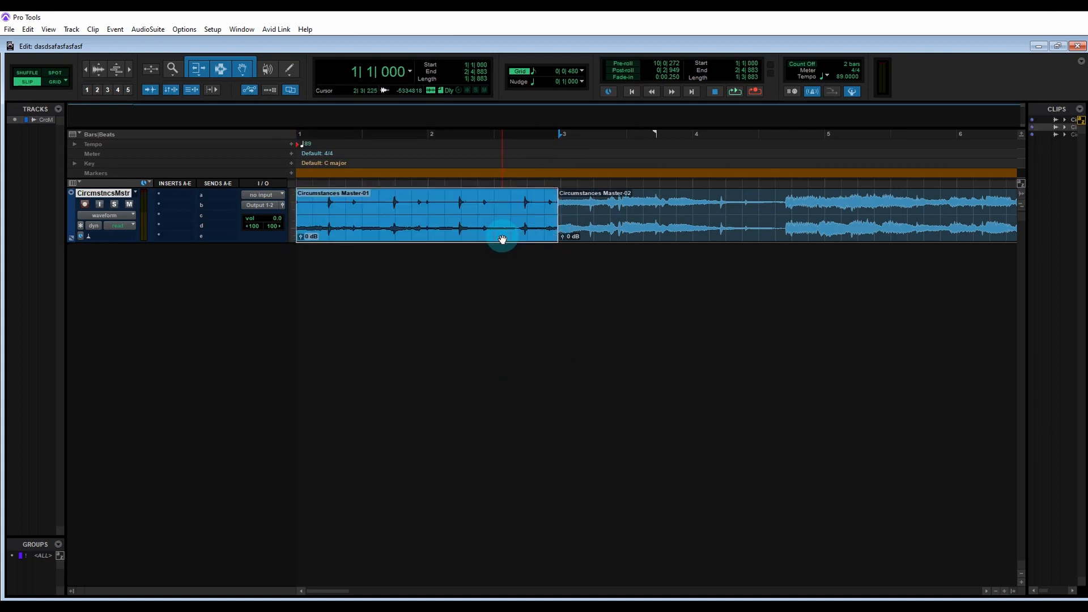
key("Delete")
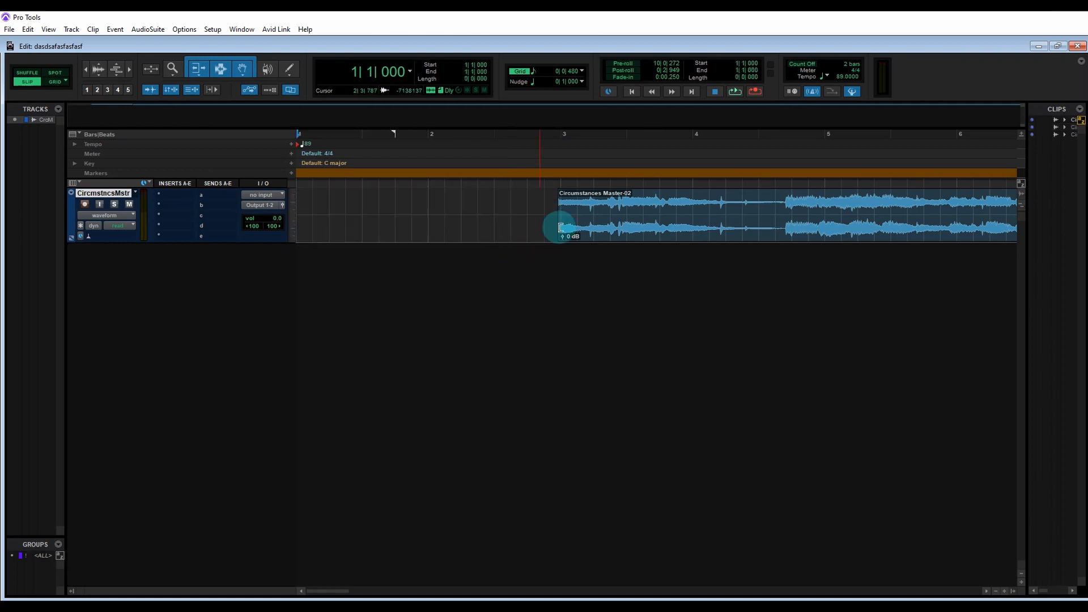
left_click(57, 81)
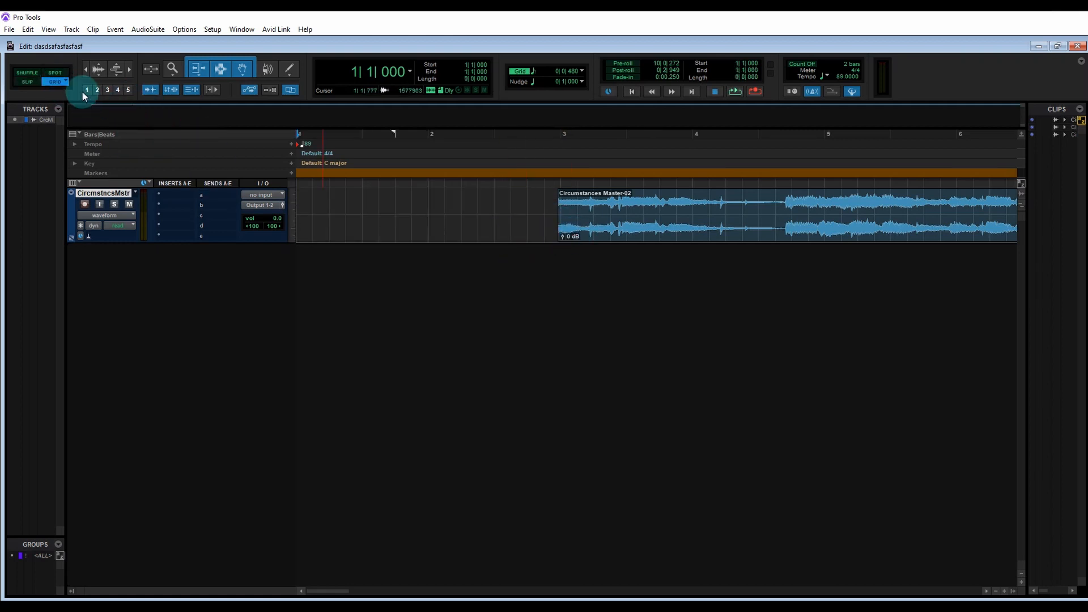
left_click(635, 241)
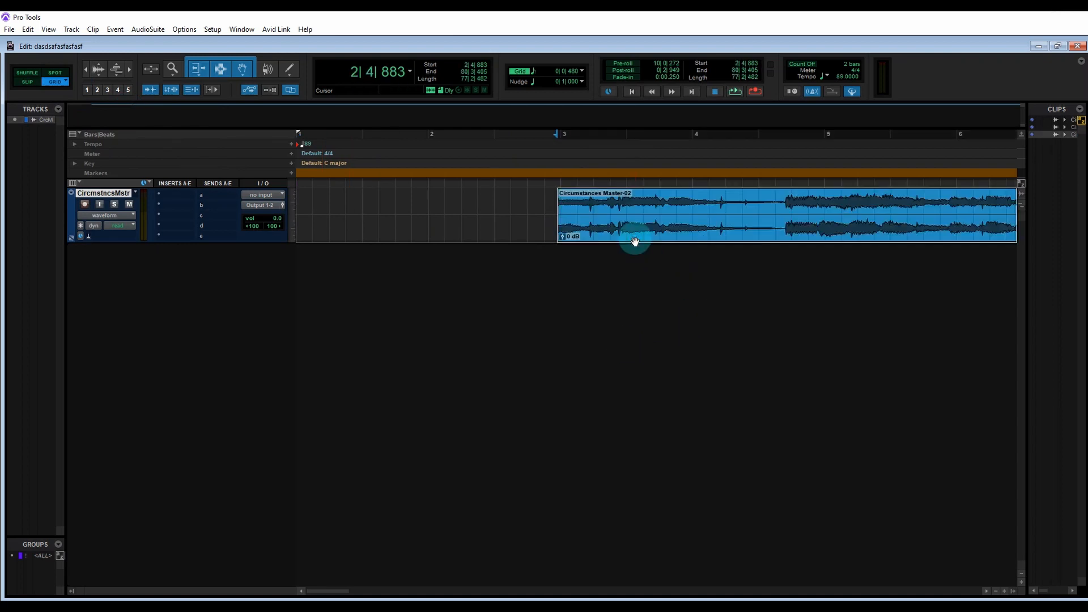
left_click_drag(635, 241, 253, 238)
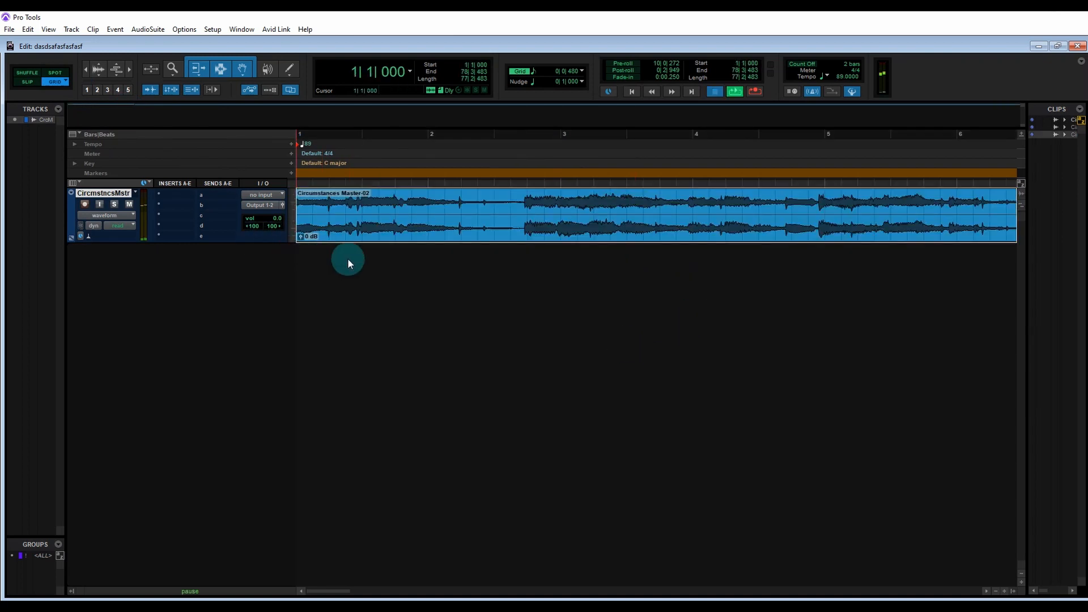
key("space")
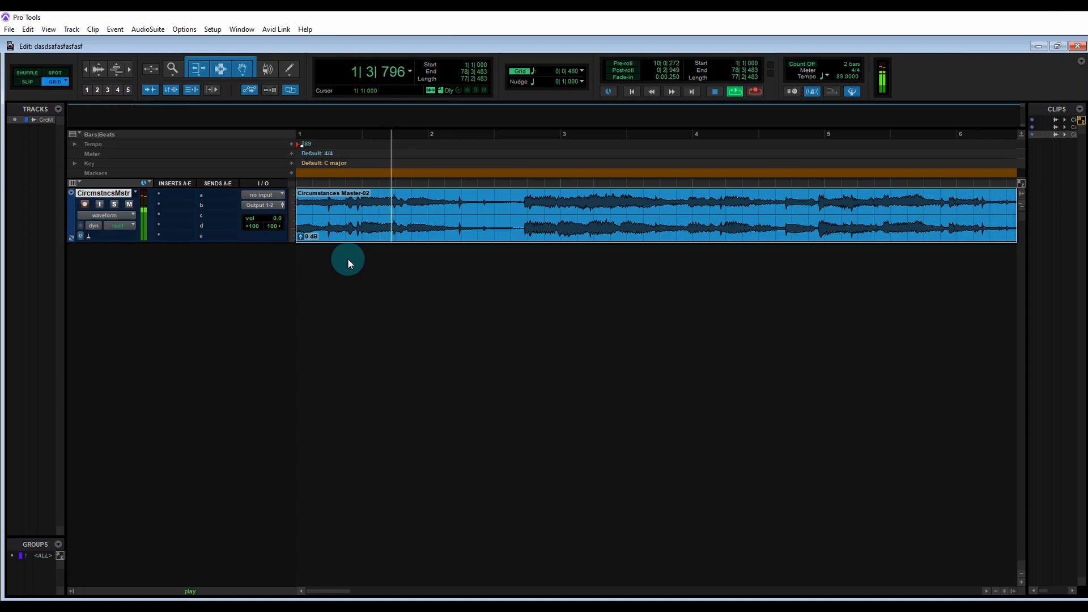
key("space")
Step: Undo the clip move, deletion and split to restore the original song clip
key("ctrl+z")
key("ctrl+z")
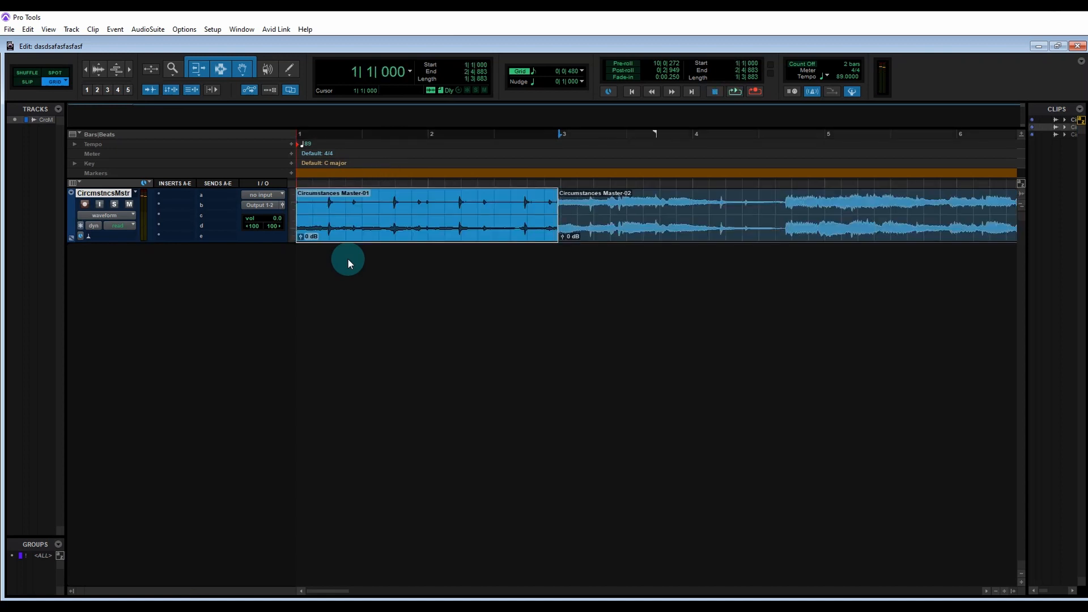
key("ctrl+z")
left_click(413, 196)
left_click(418, 231)
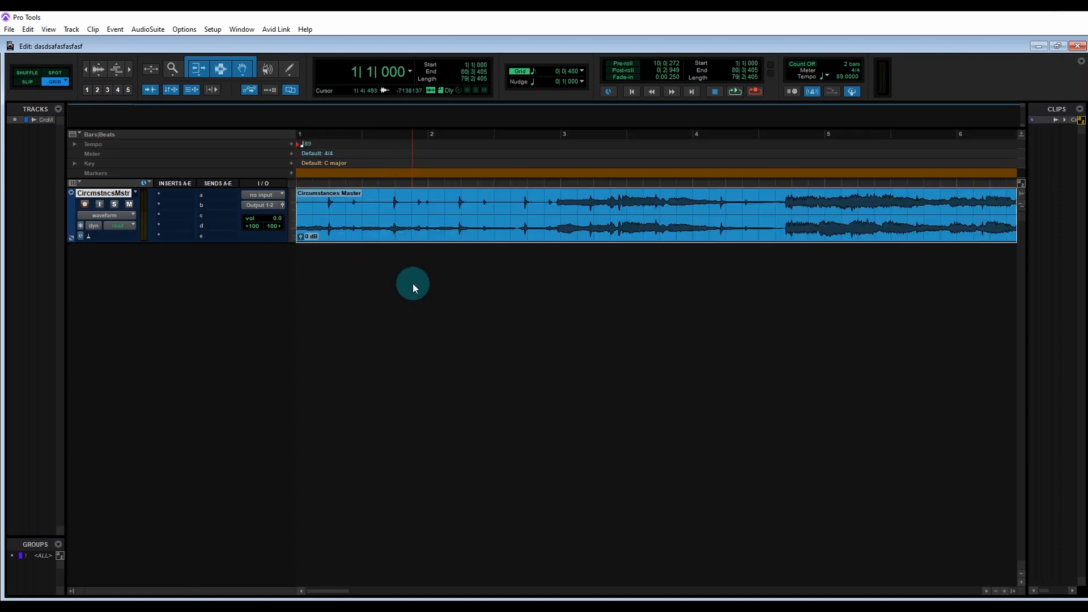
Step: Create a click track below the song track
left_click(72, 29)
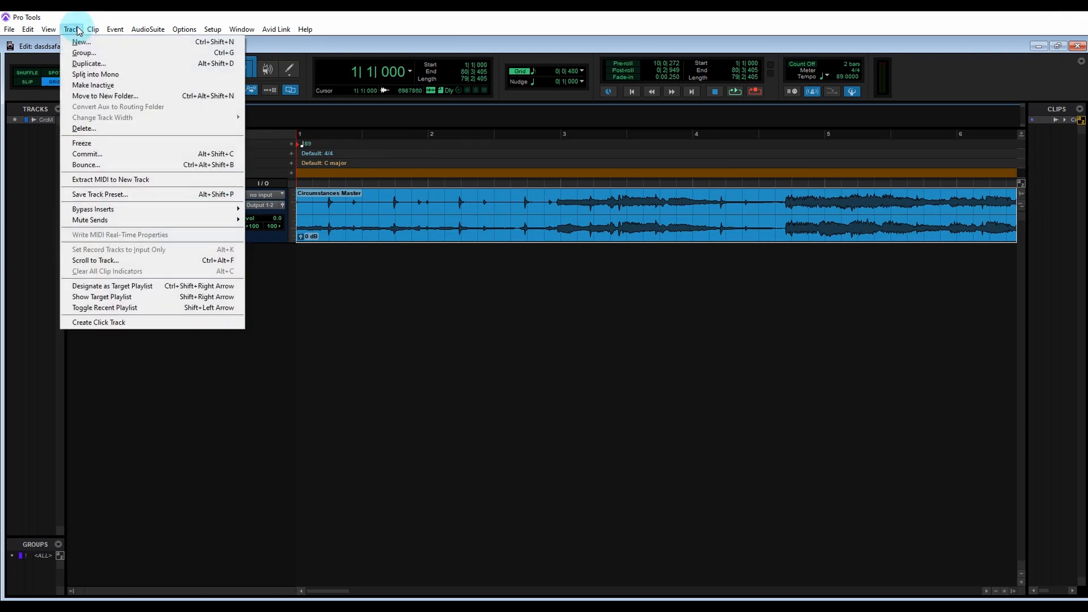
left_click(128, 323)
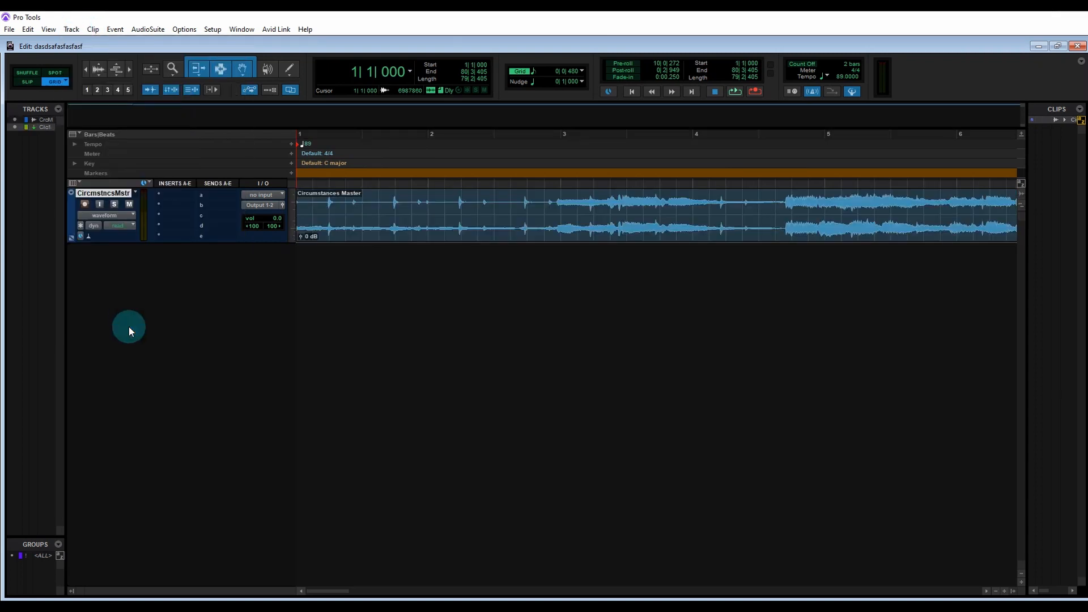
left_click(351, 233)
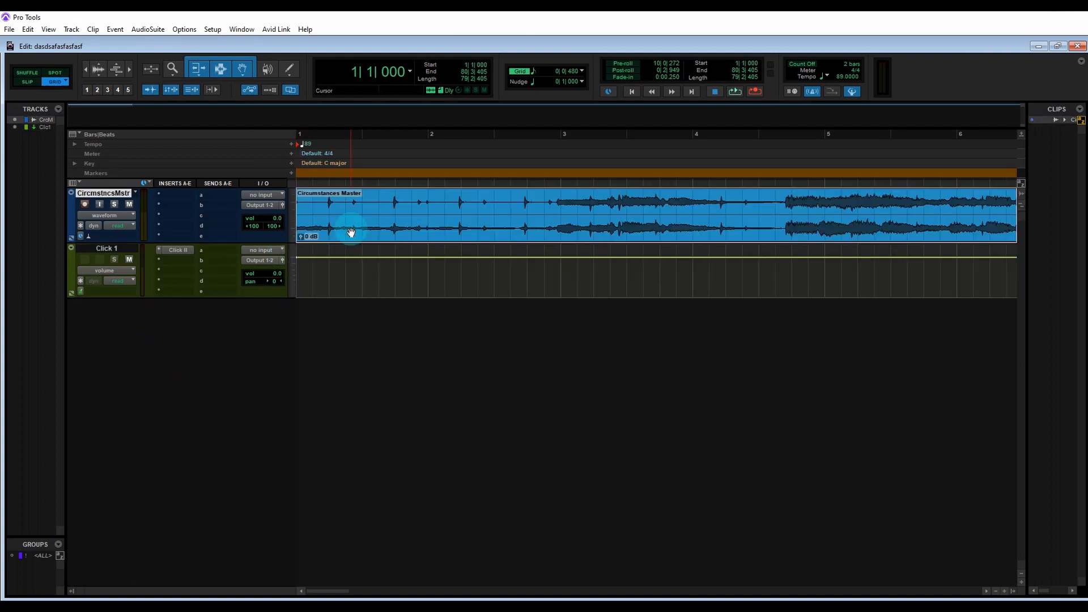
Step: Play the song alongside the click track and zoom out to check the tempo against the bars
key("space")
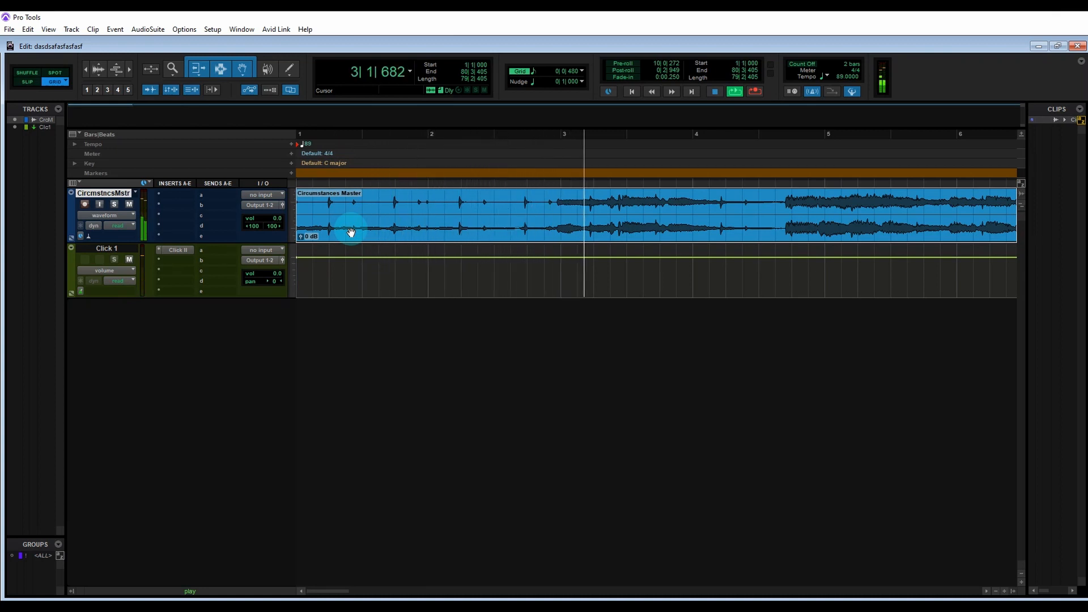
key("space")
key("ctrl+bracketleft")
key("ctrl+bracketleft")
key("ctrl+bracketleft")
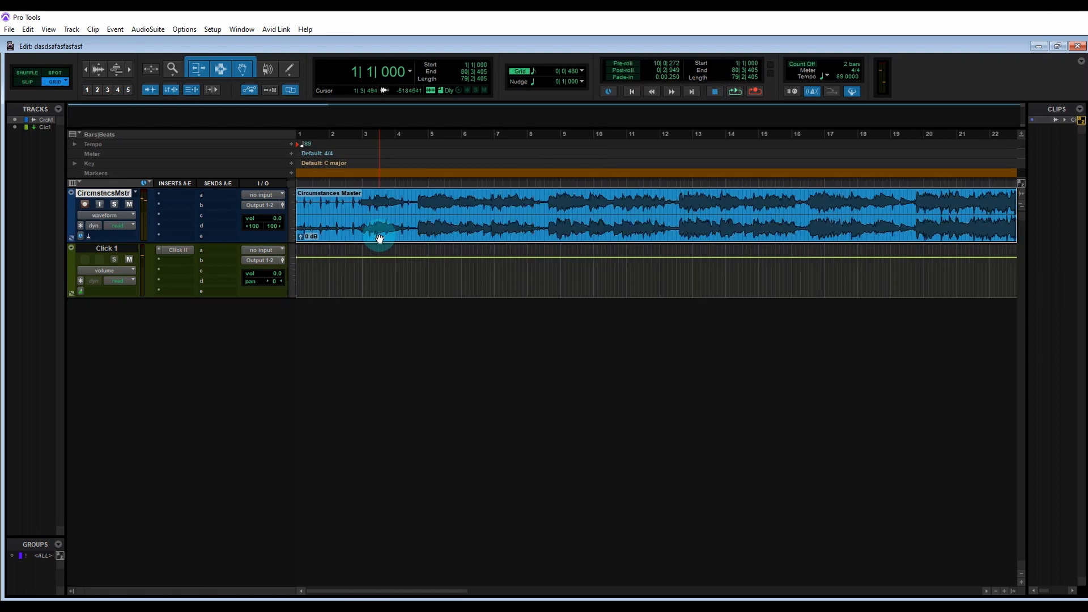
key("ctrl+bracketleft")
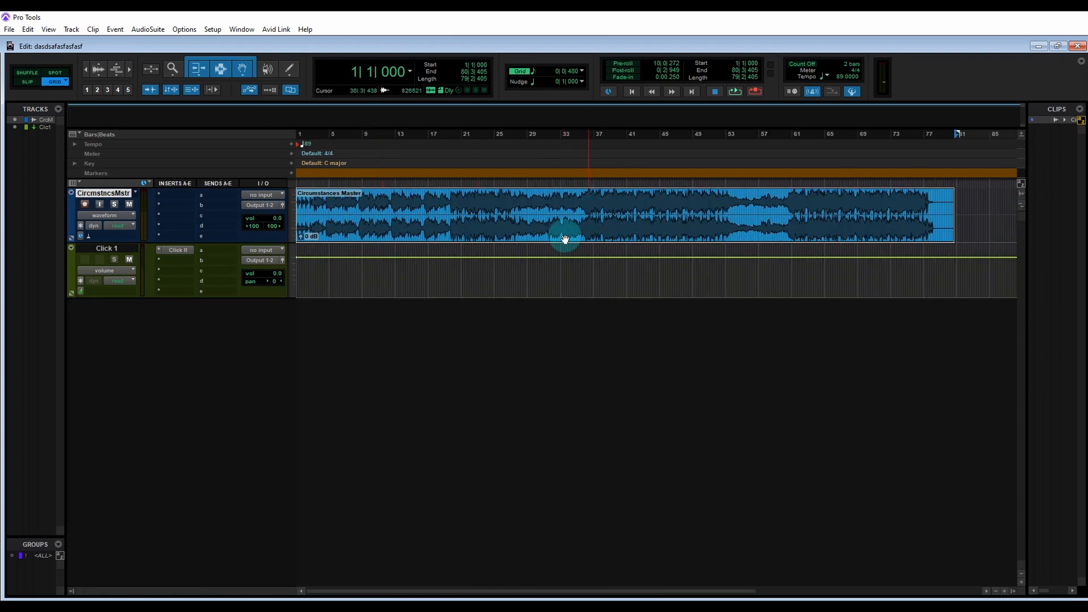
Step: Play from around bar 26 with the click to check the beats still line up with the song
left_click(505, 268)
key("ctrl+bracketright")
key("ctrl+bracketright")
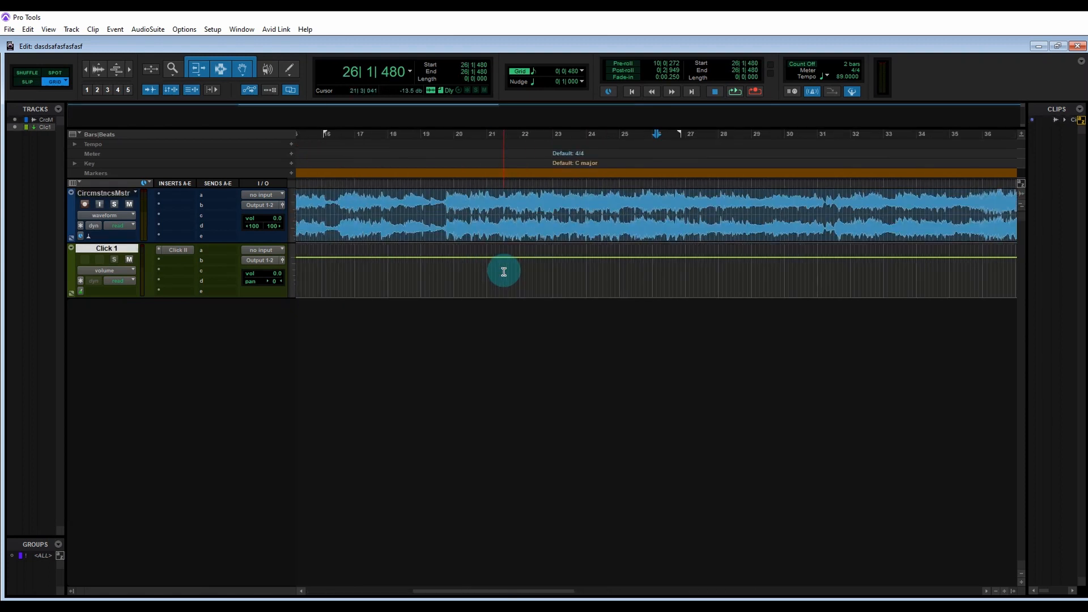
key("space")
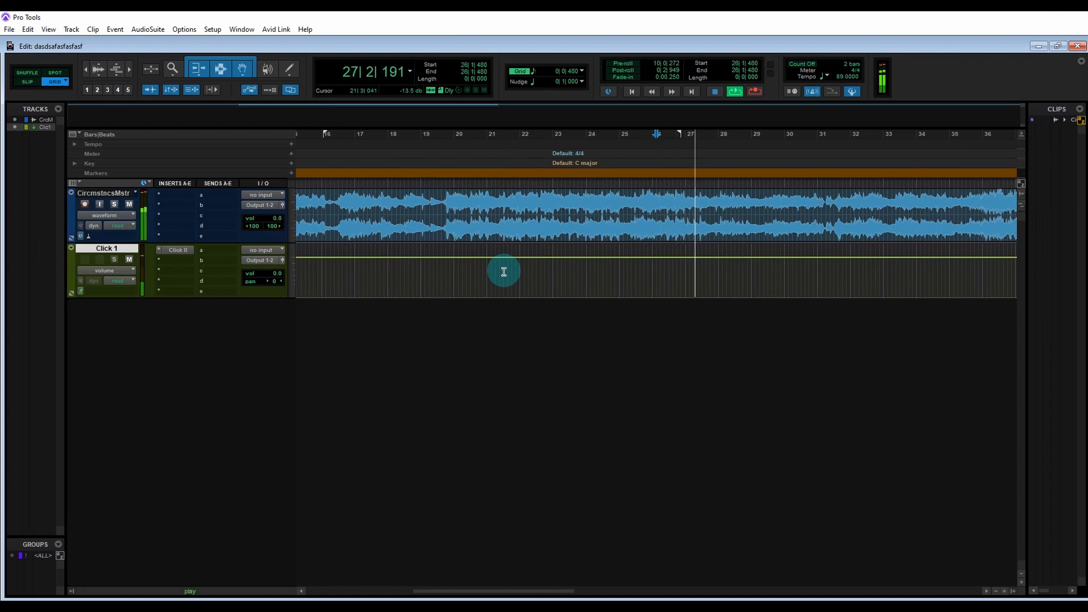
key("space")
key("space")
key("ctrl+bracketleft")
key("ctrl+bracketleft")
key("ctrl+bracketleft")
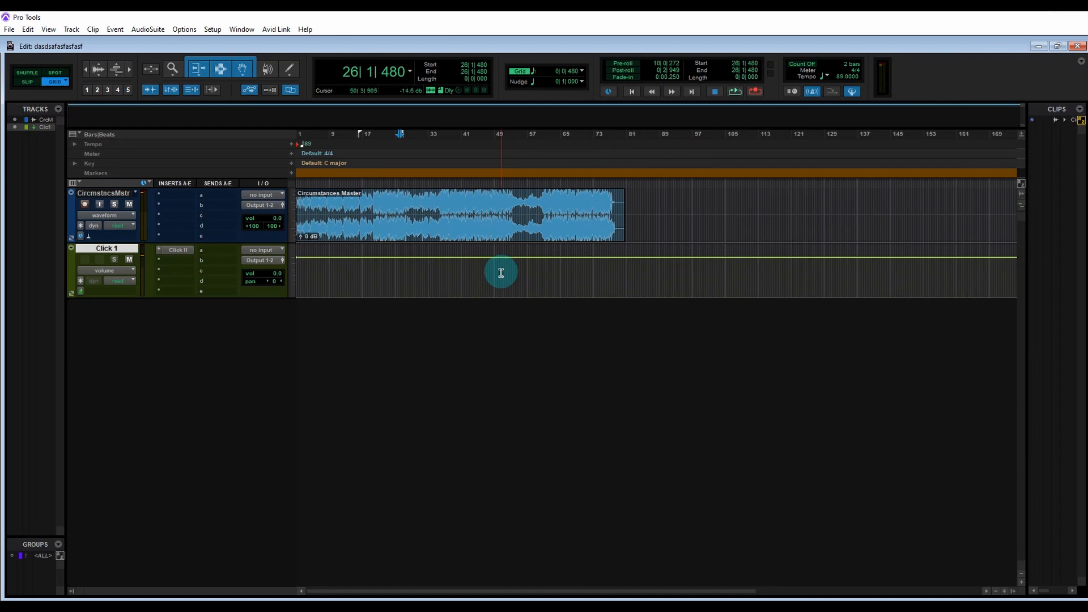
key("ctrl+bracketright")
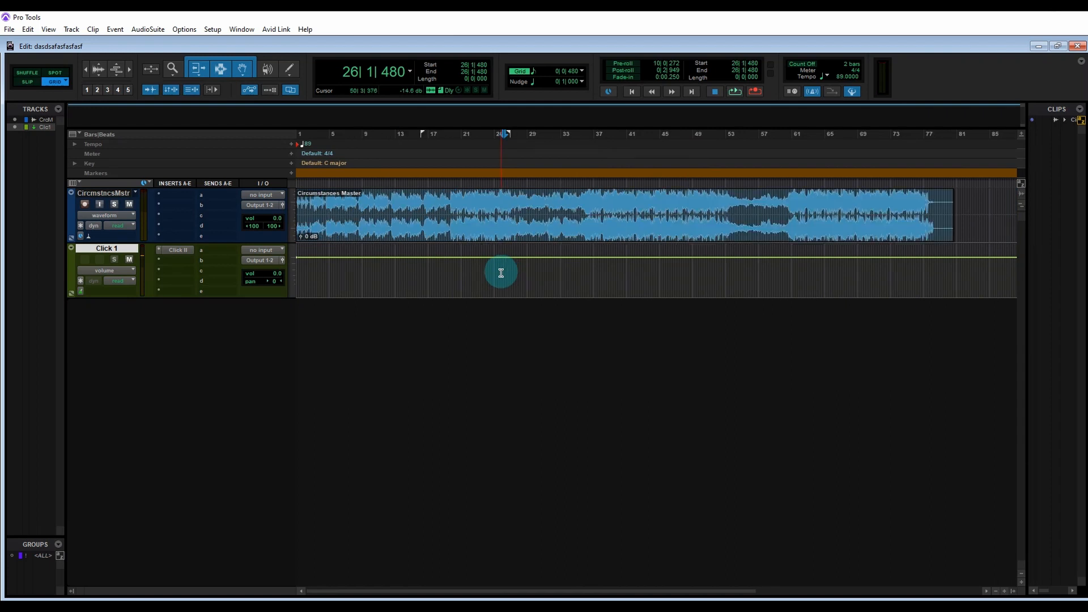